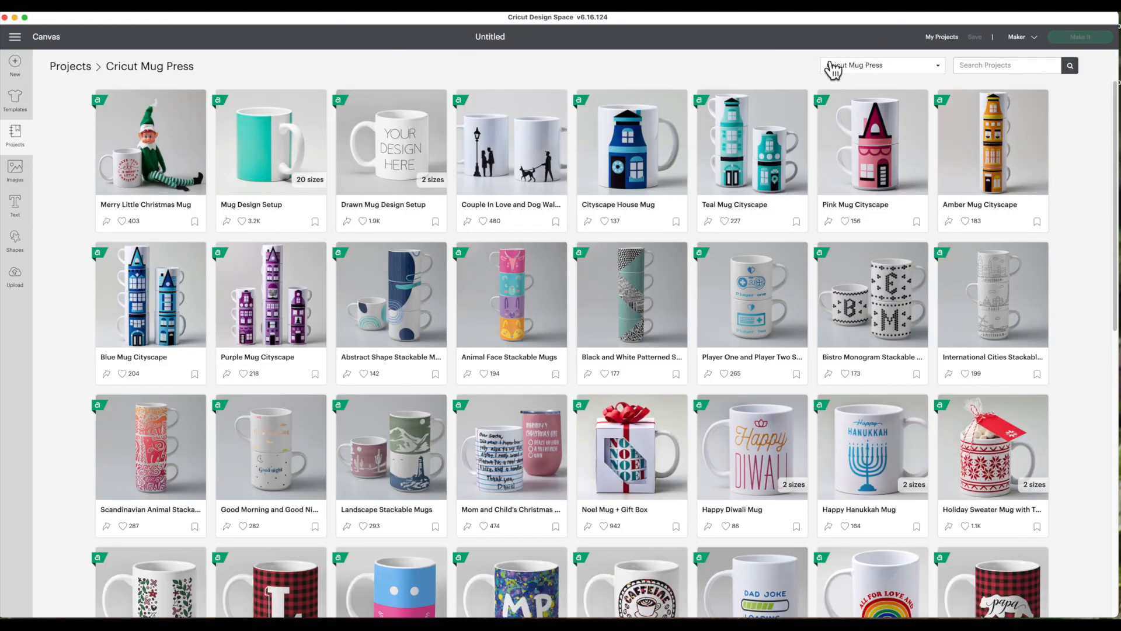
- Search the Cricut Access projects for "snowman gift tag"
{"action": "left_click", "coordinate": [891, 68]}
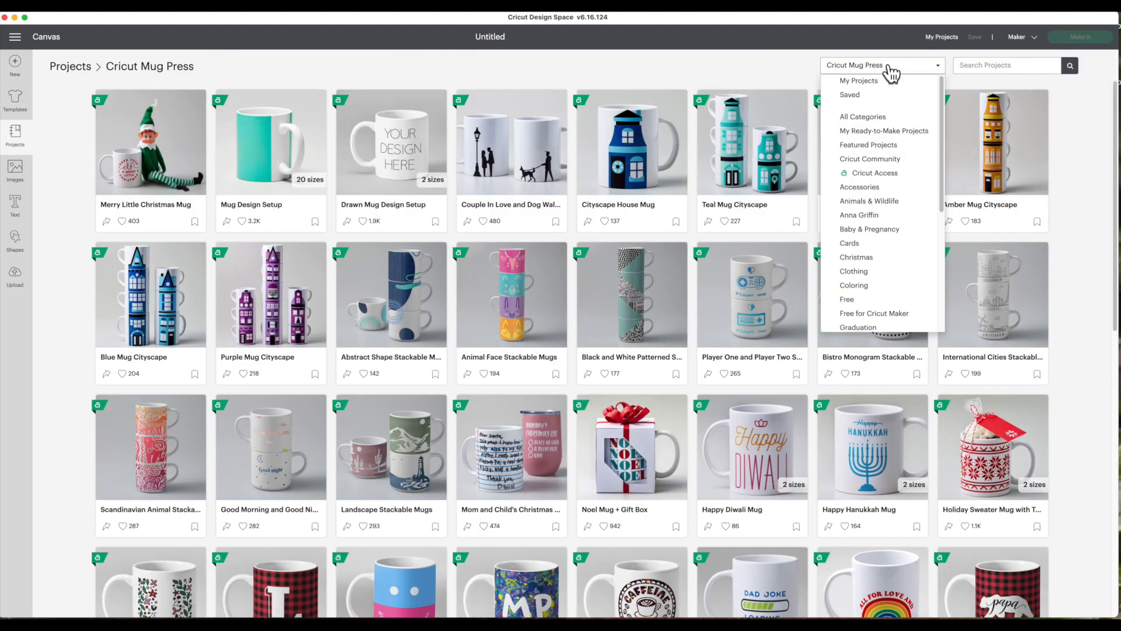
{"action": "left_click", "coordinate": [883, 174]}
{"action": "left_click", "coordinate": [1001, 73]}
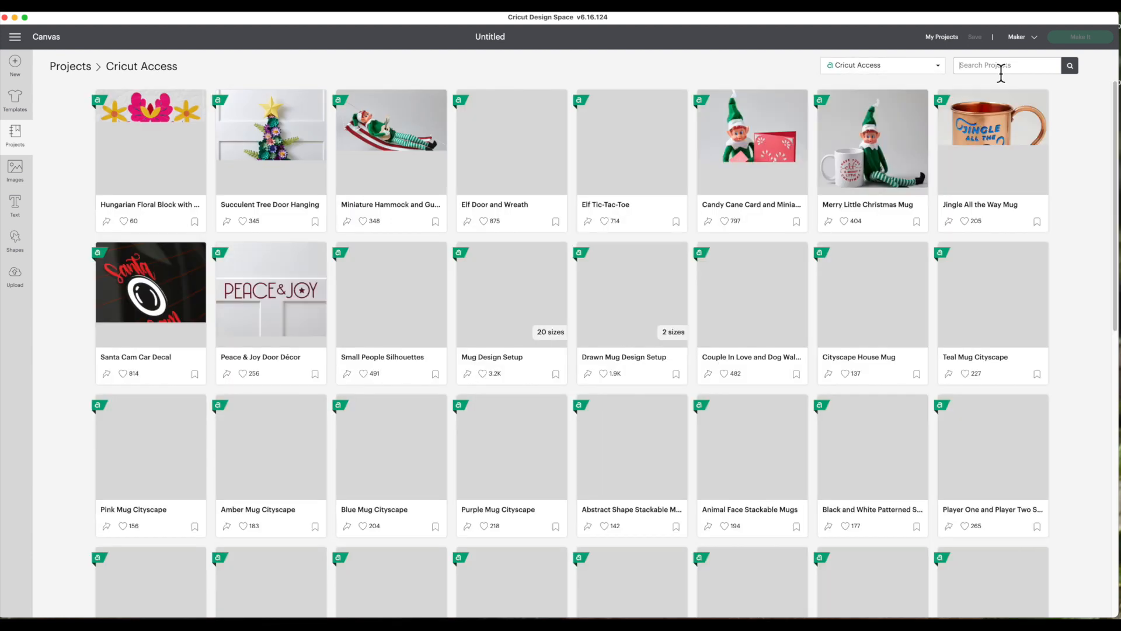
{"action": "type", "text": "snow"}
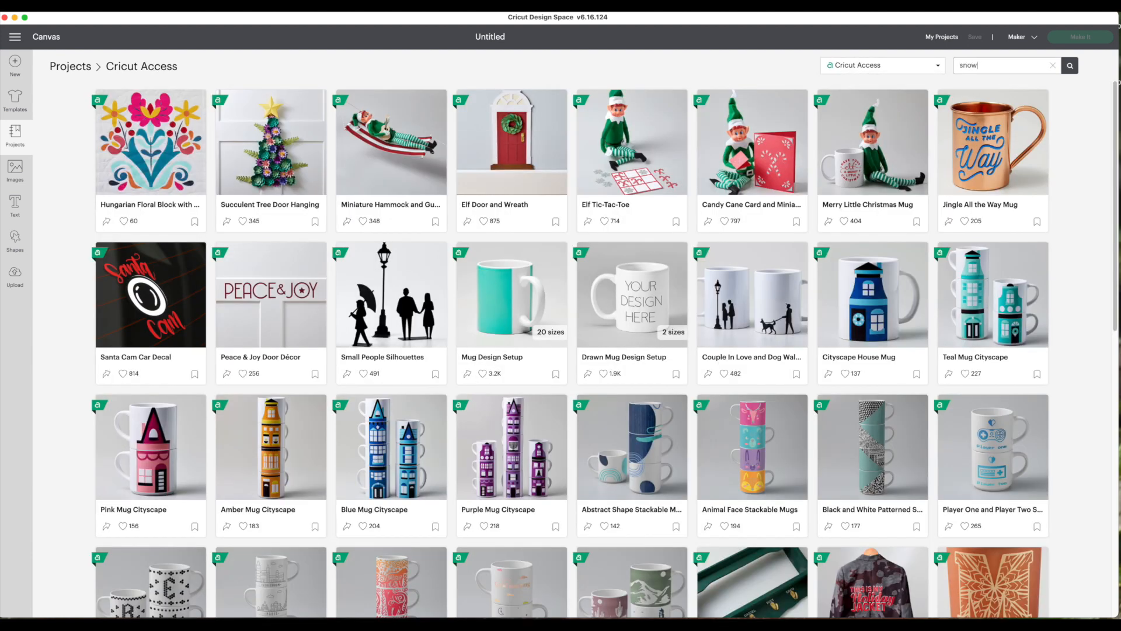
{"action": "type", "text": "man gift tag"}
{"action": "key", "text": "Return"}
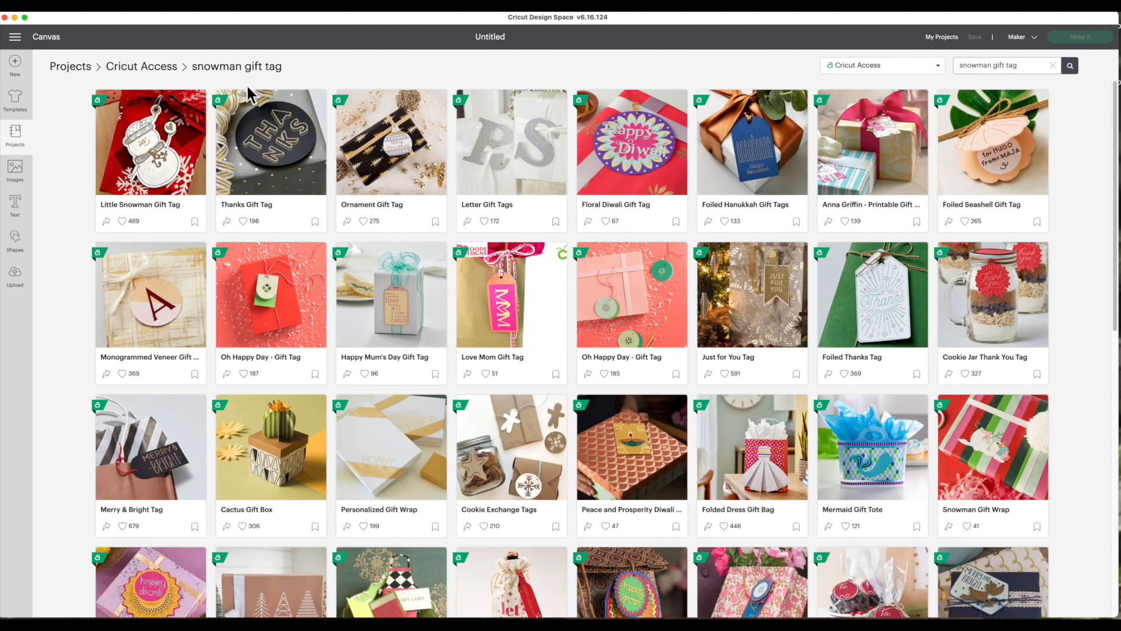
- Open the Little Snowman Gift Tag project for customizing and move the snowman to the middle of the canvas
{"action": "left_click", "coordinate": [145, 157]}
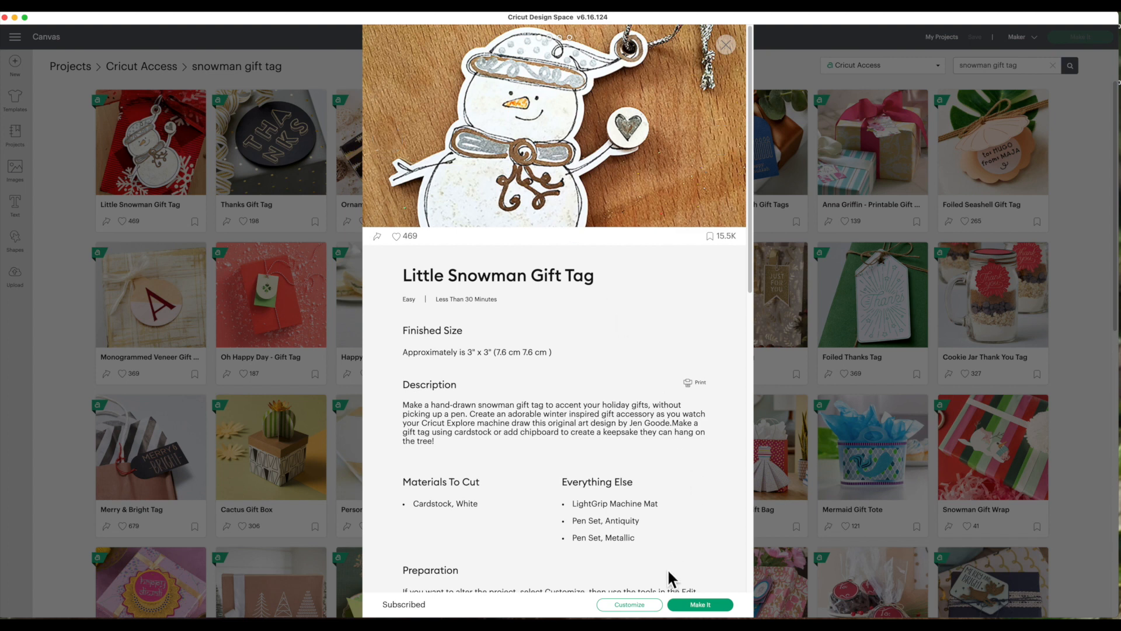
{"action": "left_click", "coordinate": [645, 604]}
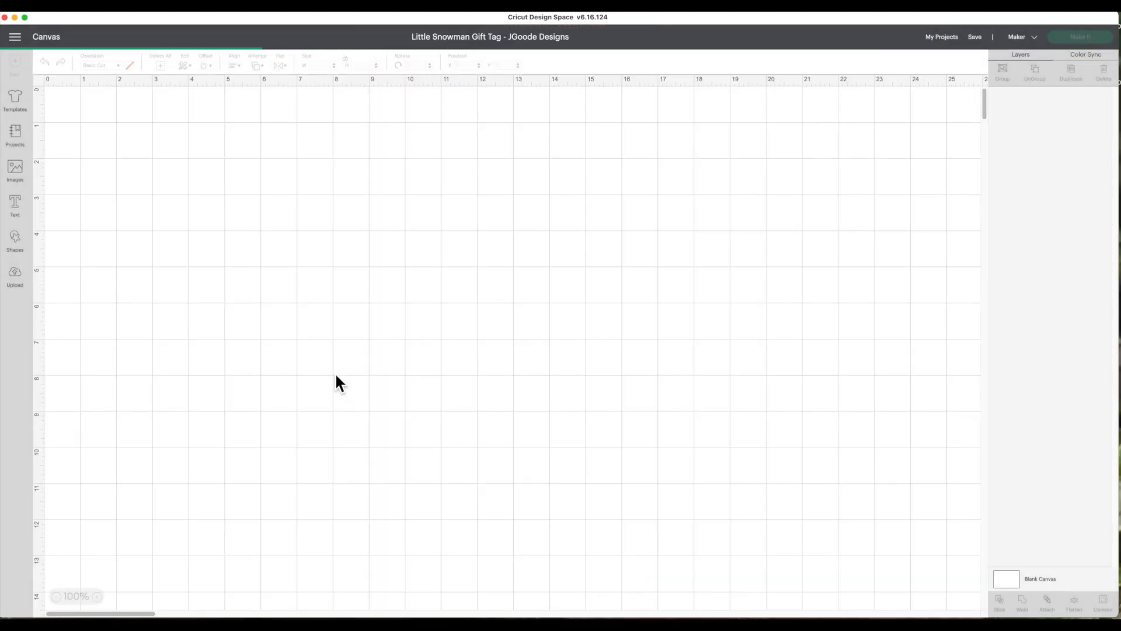
{"action": "left_click_drag", "start_coordinate": [154, 178], "coordinate": [483, 316]}
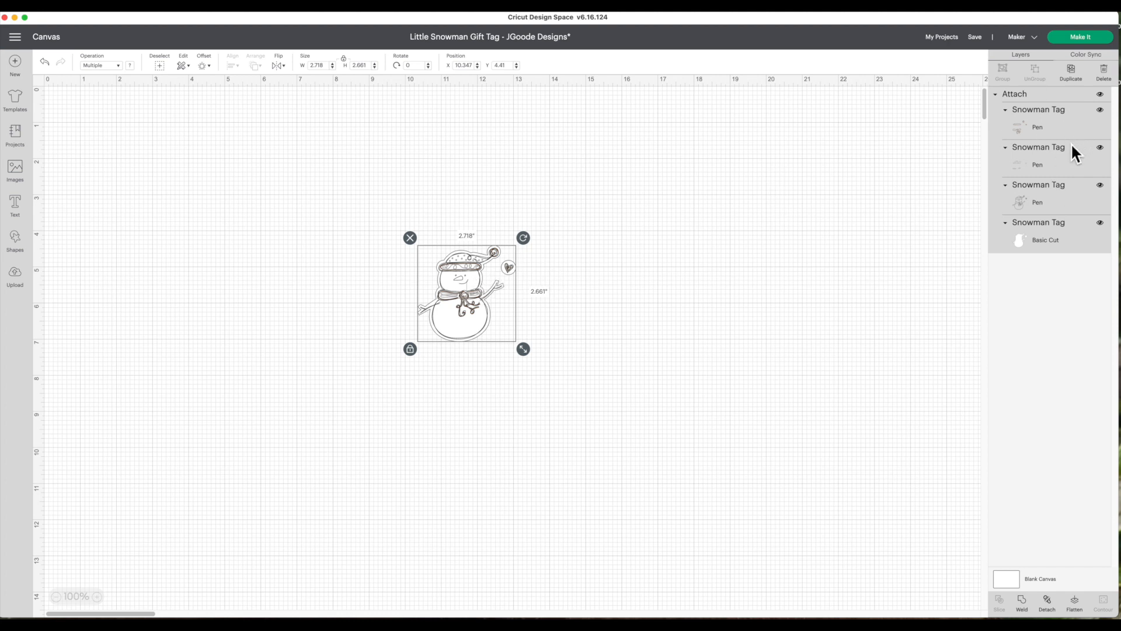
- Go through the snowman tag's layers and set the operation of its cut outline layer to Pen
{"action": "left_click", "coordinate": [1029, 125]}
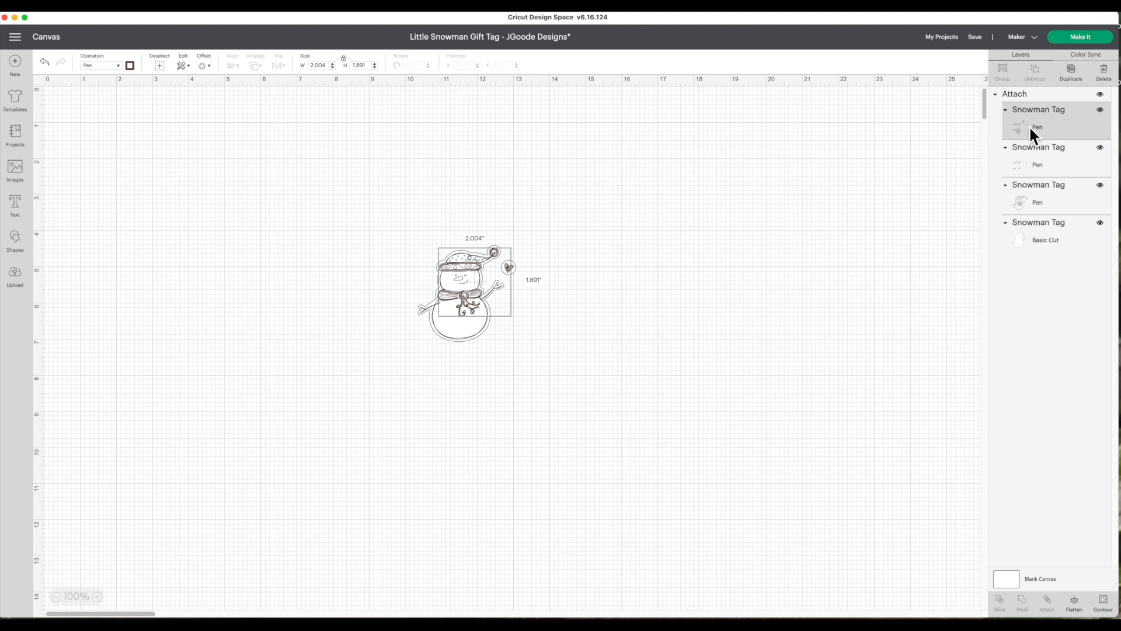
{"action": "left_click", "coordinate": [1054, 166]}
{"action": "left_click", "coordinate": [1044, 199]}
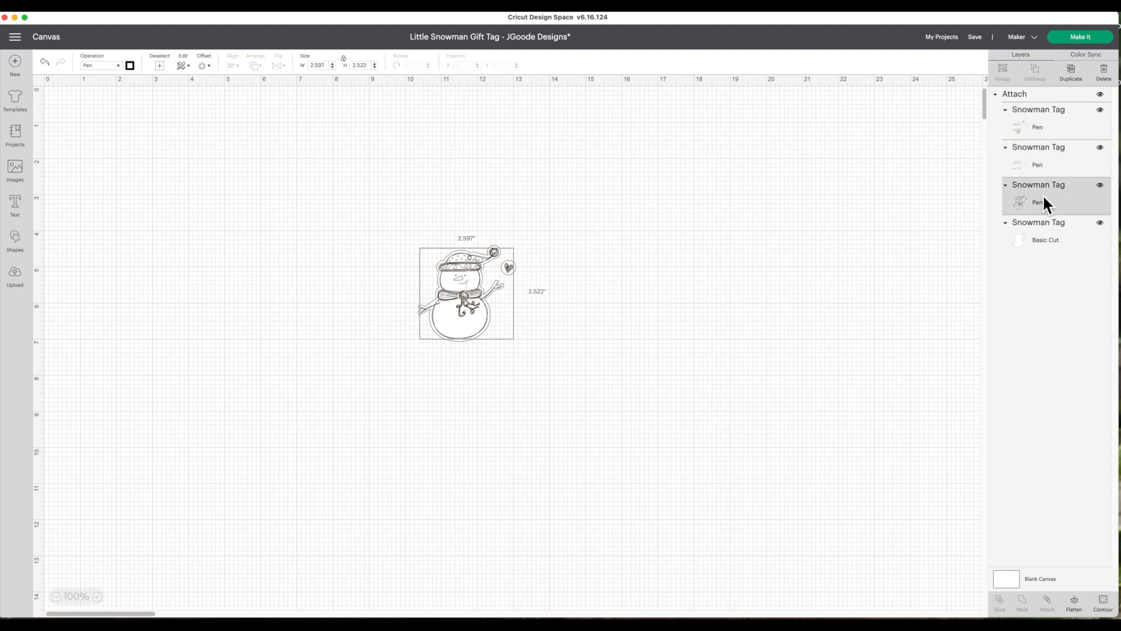
{"action": "left_click", "coordinate": [1041, 231]}
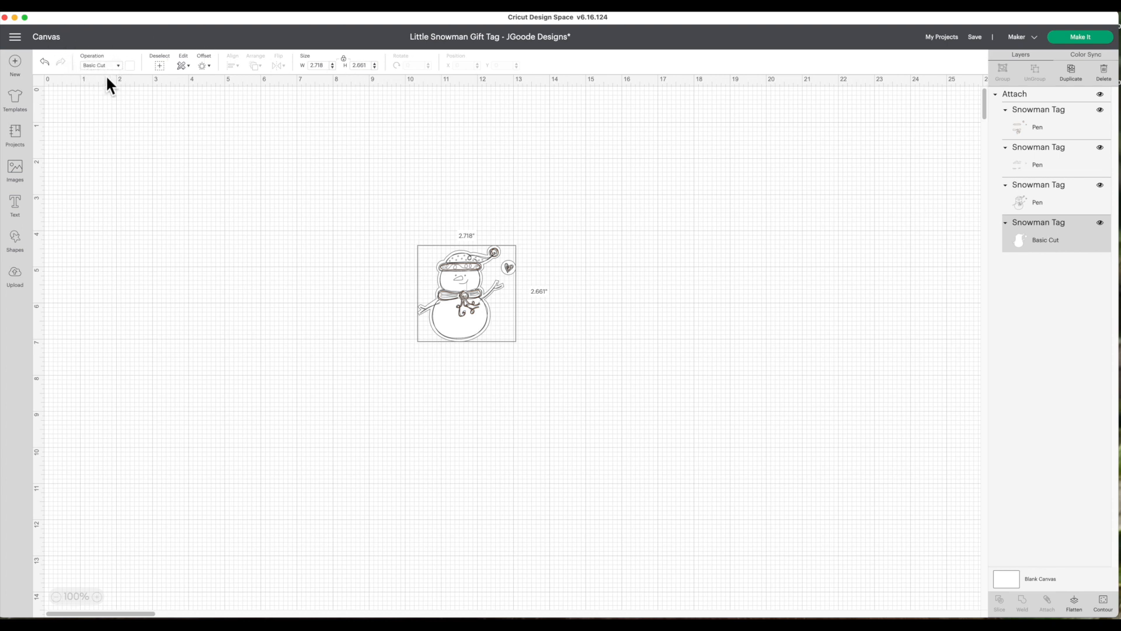
{"action": "left_click", "coordinate": [120, 66]}
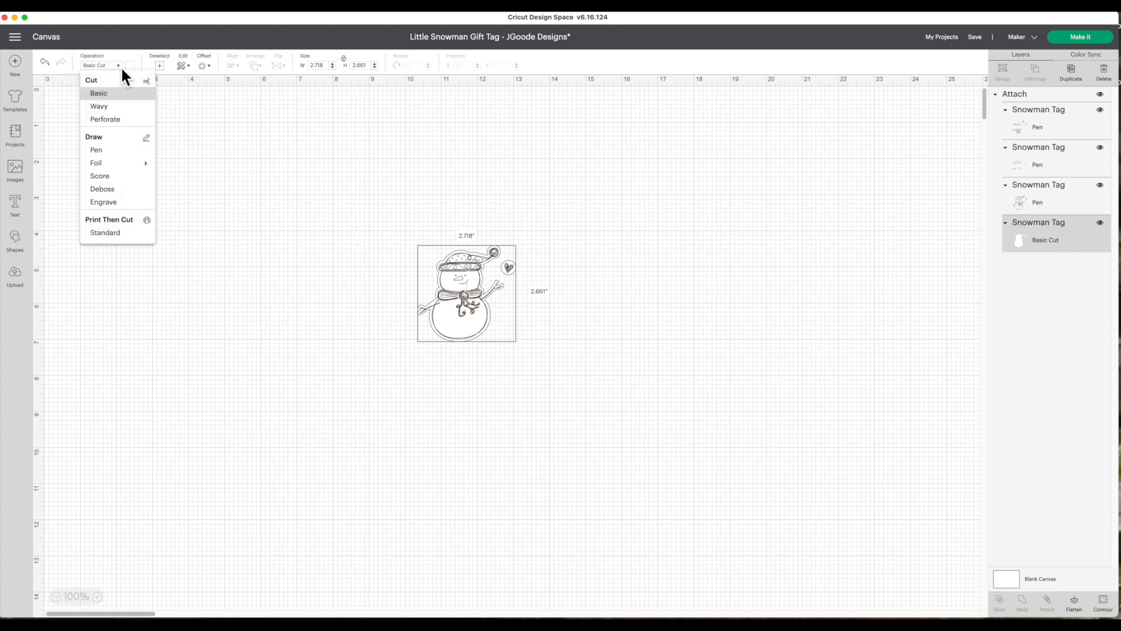
{"action": "left_click", "coordinate": [107, 150]}
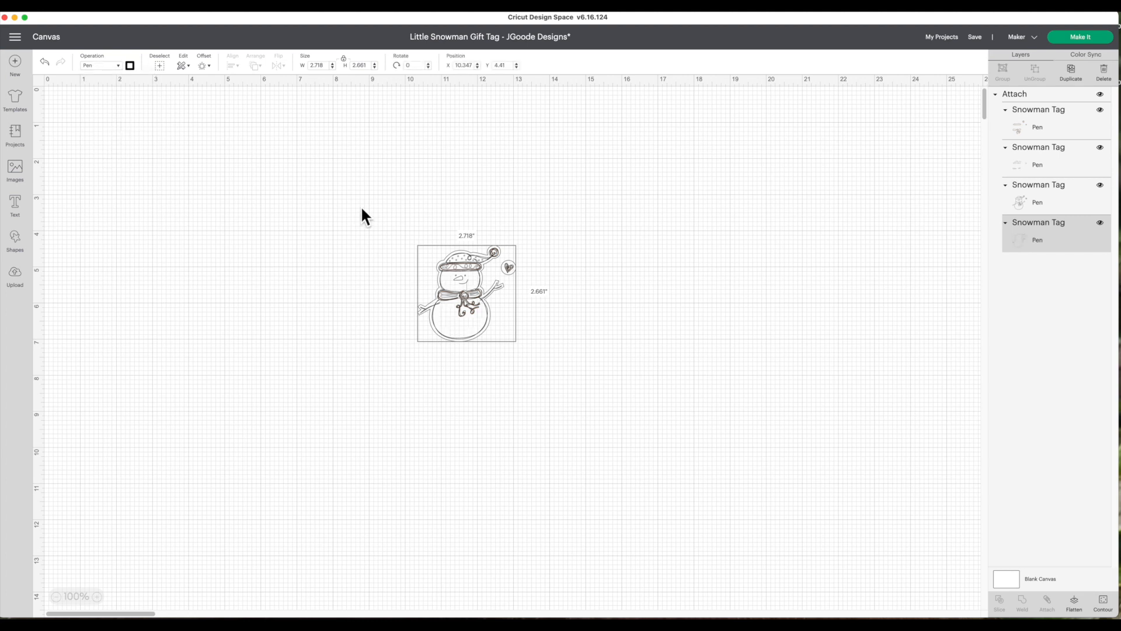
{"action": "left_click", "coordinate": [331, 195]}
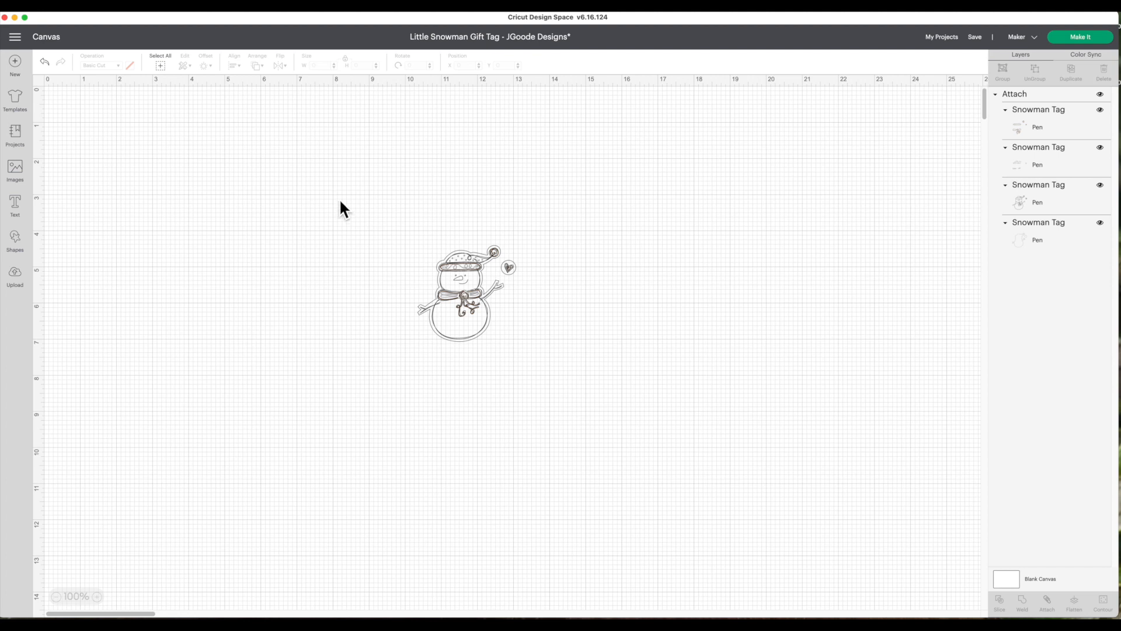
- Shift the snowman about two inches to the right and add a square shape in the canvas's upper left area
{"action": "left_click_drag", "start_coordinate": [466, 292], "coordinate": [524, 276]}
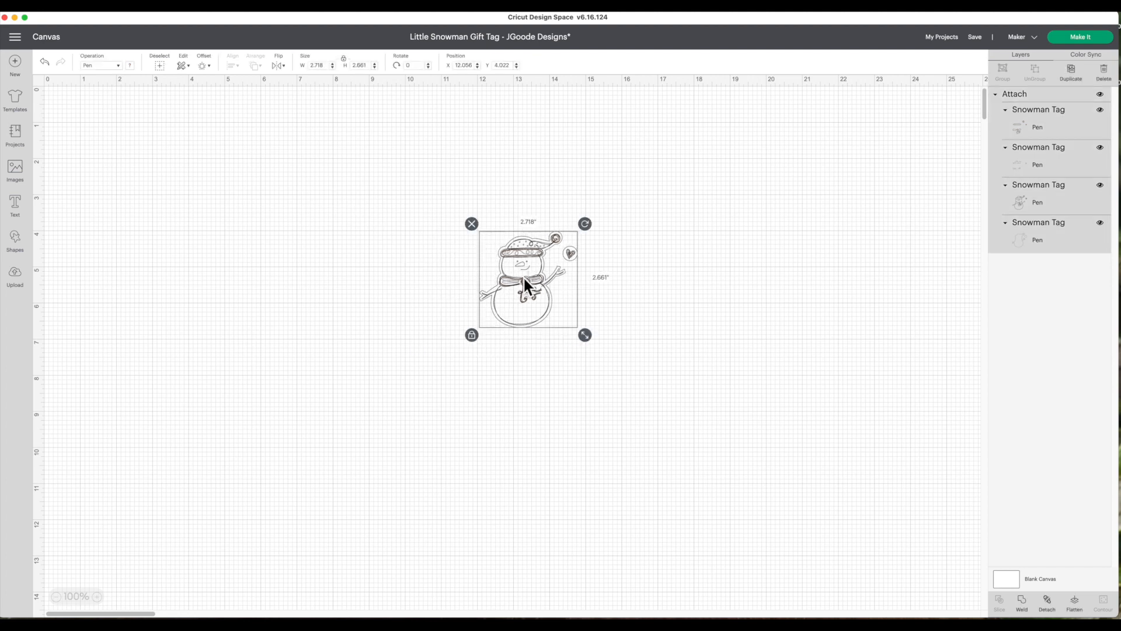
{"action": "left_click", "coordinate": [22, 245]}
{"action": "left_click", "coordinate": [56, 149]}
{"action": "left_click_drag", "start_coordinate": [140, 155], "coordinate": [219, 198]}
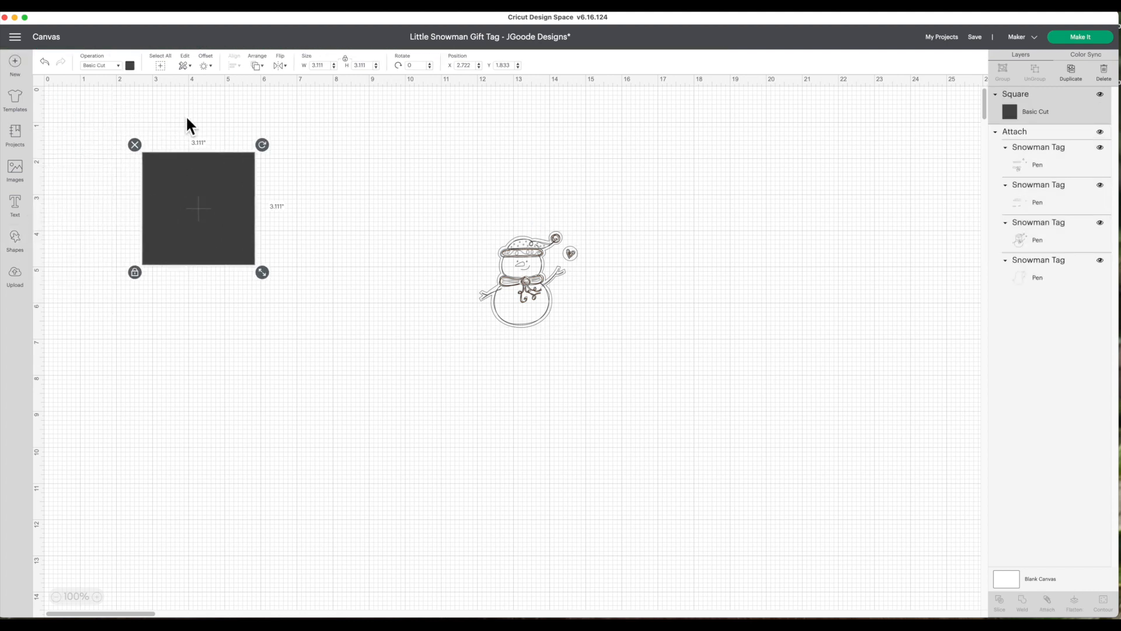
- Resize the square with unlocked proportions to 4 by 5.25 inches and place it left of the snowman
{"action": "left_click", "coordinate": [345, 59]}
{"action": "left_click", "coordinate": [330, 66]}
{"action": "type", "text": "4"}
{"action": "left_click", "coordinate": [362, 66]}
{"action": "type", "text": "3.25"}
{"action": "key", "text": "Return"}
{"action": "left_click_drag", "start_coordinate": [202, 278], "coordinate": [281, 278]}
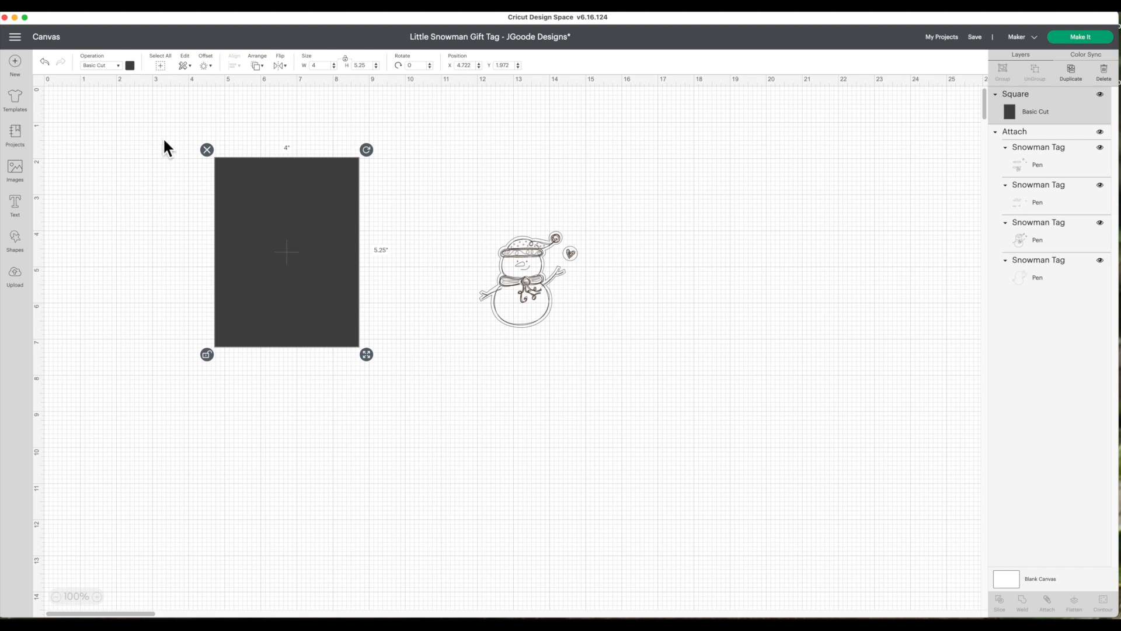
- Set the material color of the 4 by 5.25 inch rectangle to dark red
{"action": "left_click", "coordinate": [129, 66]}
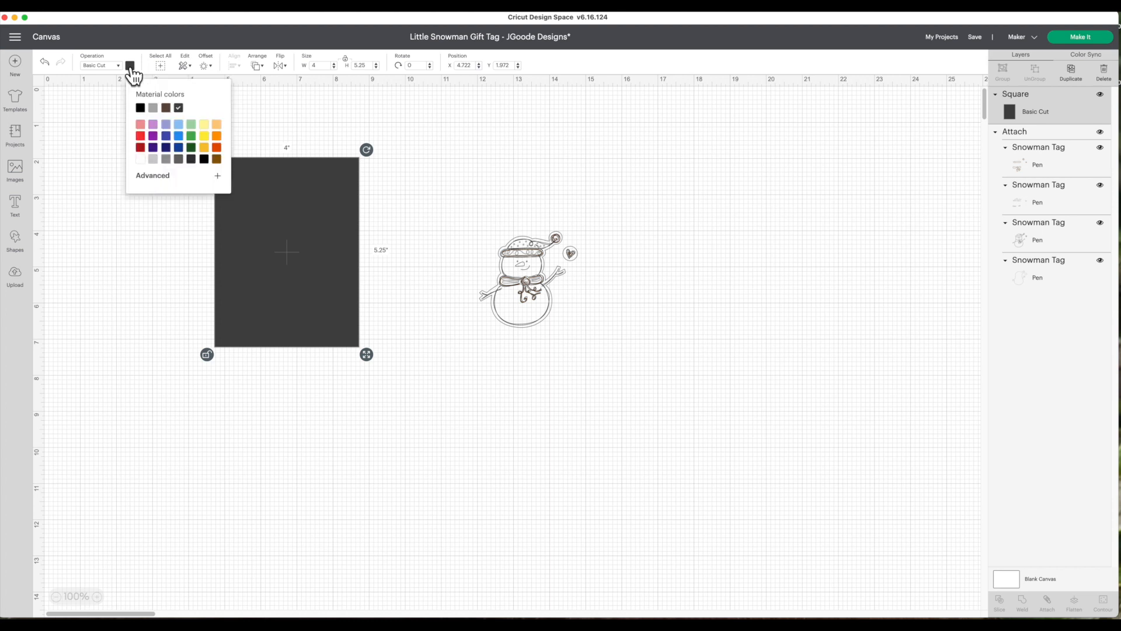
{"action": "left_click", "coordinate": [143, 147]}
{"action": "left_click", "coordinate": [123, 182]}
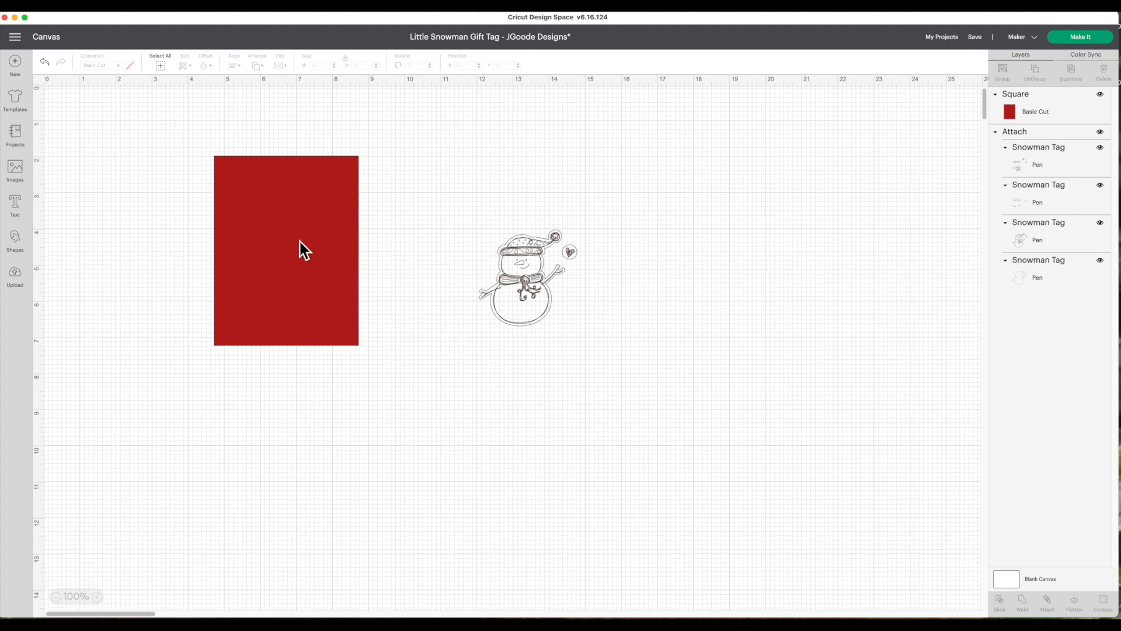
- Add a second square beside the red rectangle and set its size to 3.75 by 3.75 inches
{"action": "left_click", "coordinate": [21, 245]}
{"action": "left_click", "coordinate": [55, 146]}
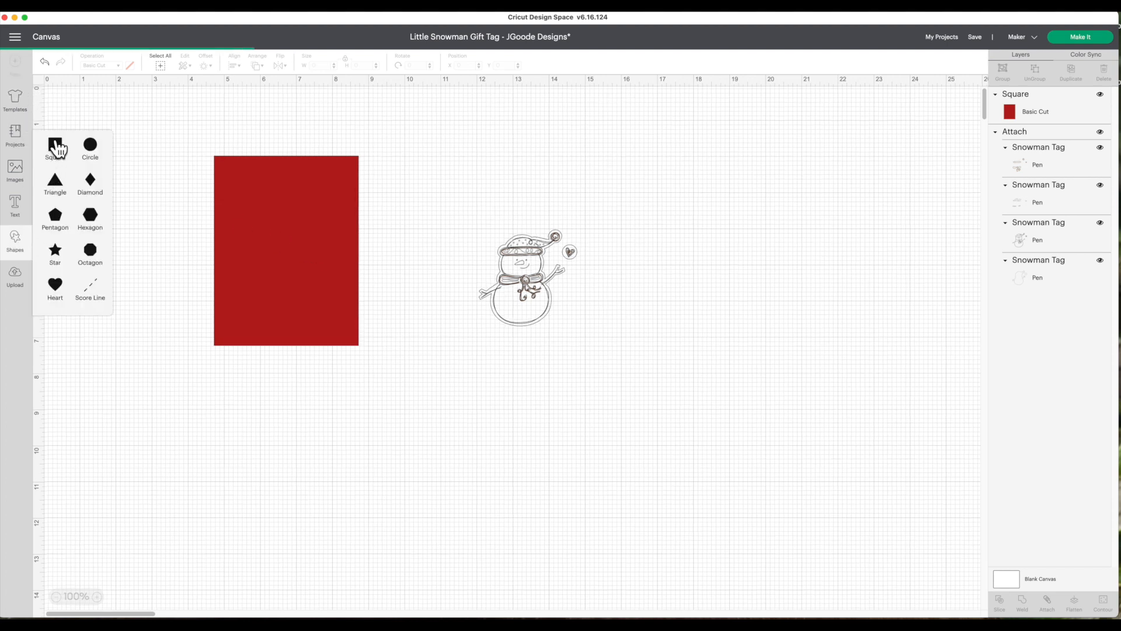
{"action": "left_click_drag", "start_coordinate": [155, 166], "coordinate": [185, 185]}
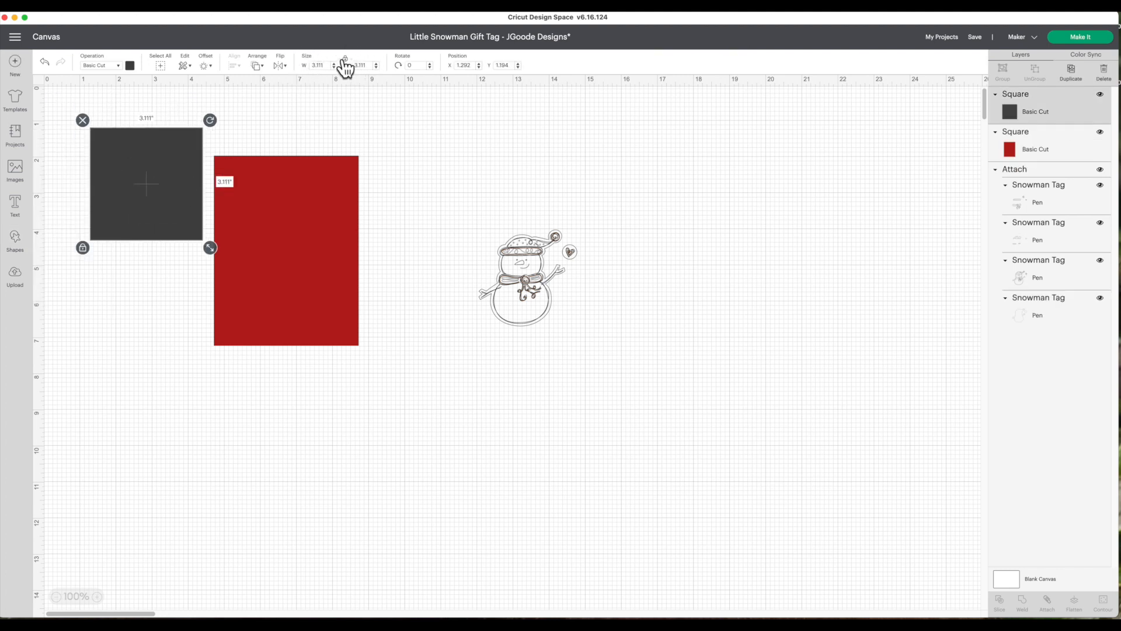
{"action": "left_click", "coordinate": [328, 66]}
{"action": "double_click", "coordinate": [328, 66]}
{"action": "type", "text": "3.75"}
{"action": "key", "text": "Return"}
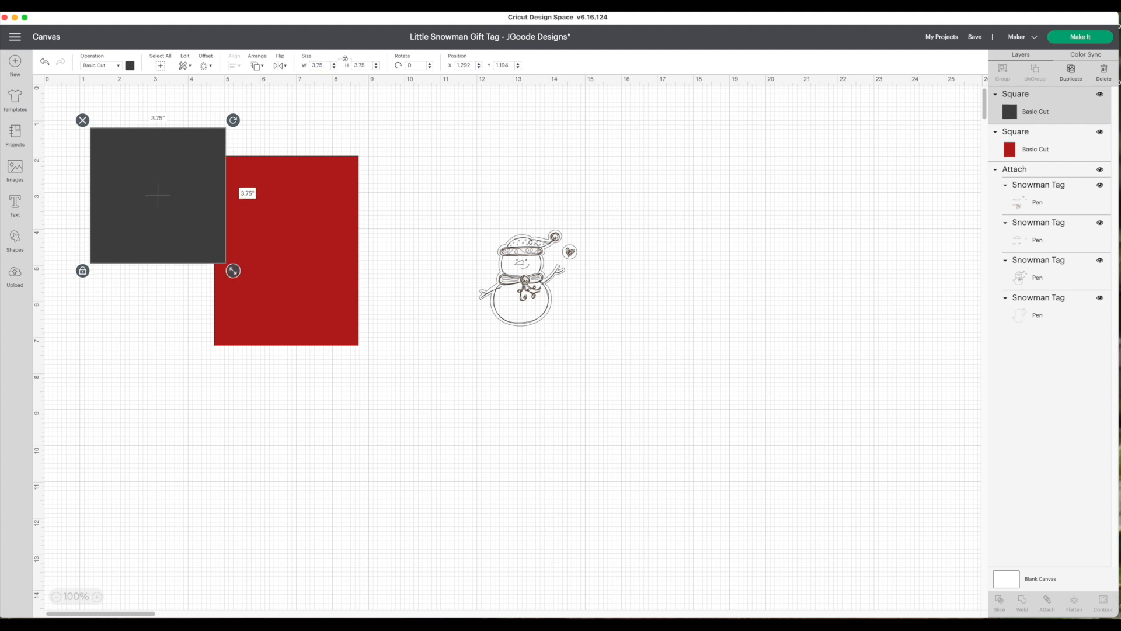
- Color the 3.75 inch square white and move it to the right of the snowman
{"action": "left_click", "coordinate": [131, 66]}
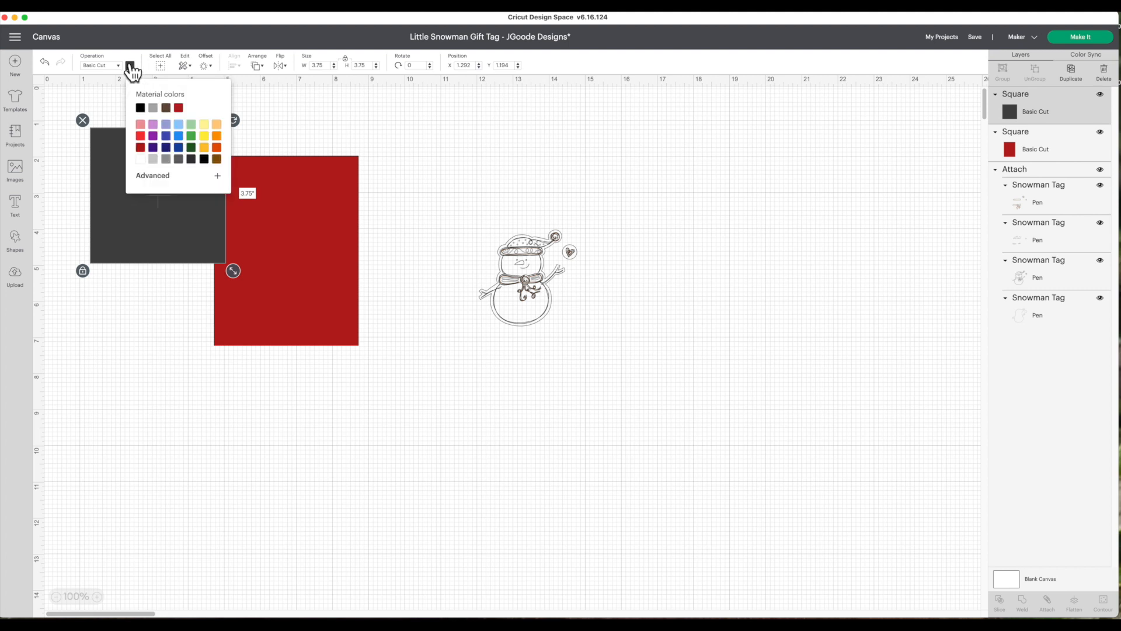
{"action": "left_click", "coordinate": [141, 160]}
{"action": "left_click", "coordinate": [97, 202]}
{"action": "left_click_drag", "start_coordinate": [133, 202], "coordinate": [739, 273]}
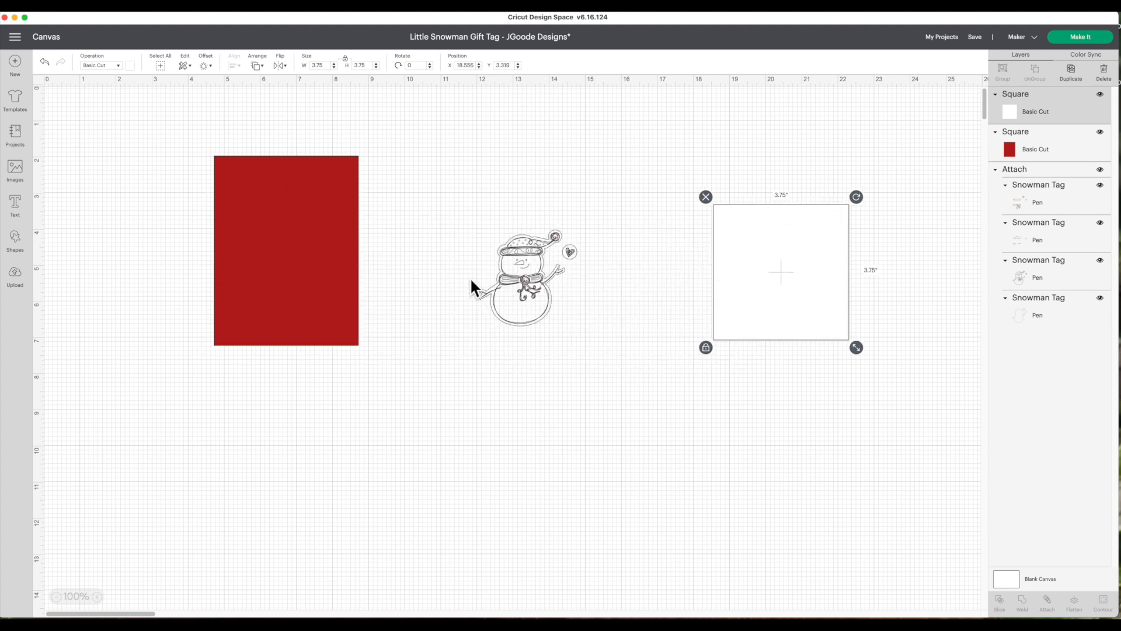
- Duplicate the snowman tag and place the copy in the empty area below the original
{"action": "left_click", "coordinate": [517, 247]}
{"action": "right_click", "coordinate": [509, 240]}
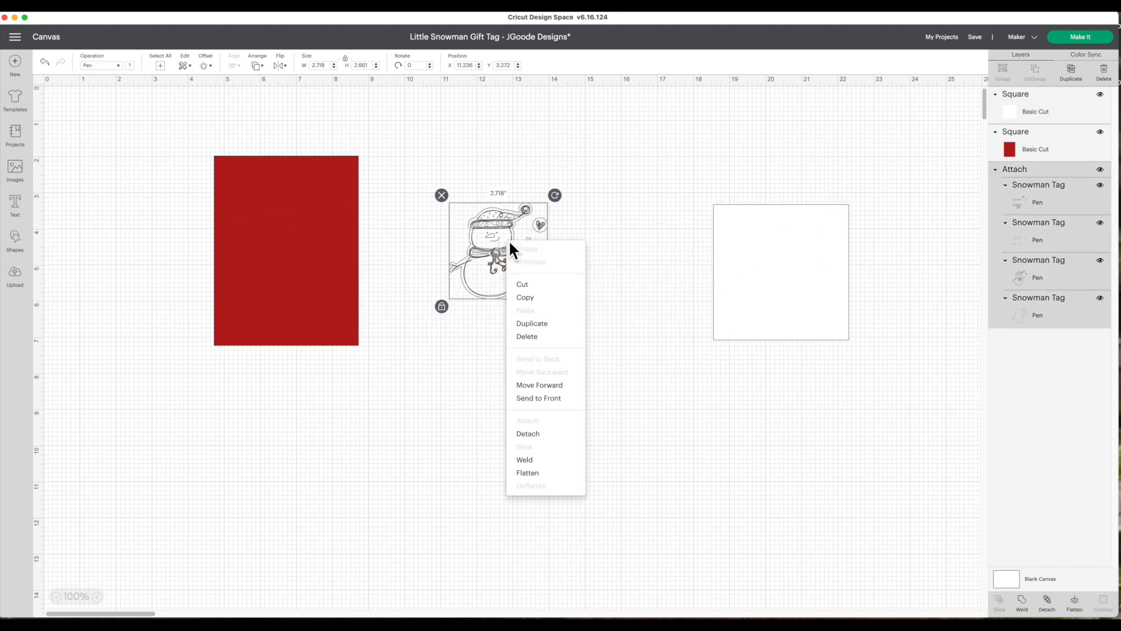
{"action": "left_click", "coordinate": [537, 326]}
{"action": "left_click_drag", "start_coordinate": [511, 253], "coordinate": [422, 429]}
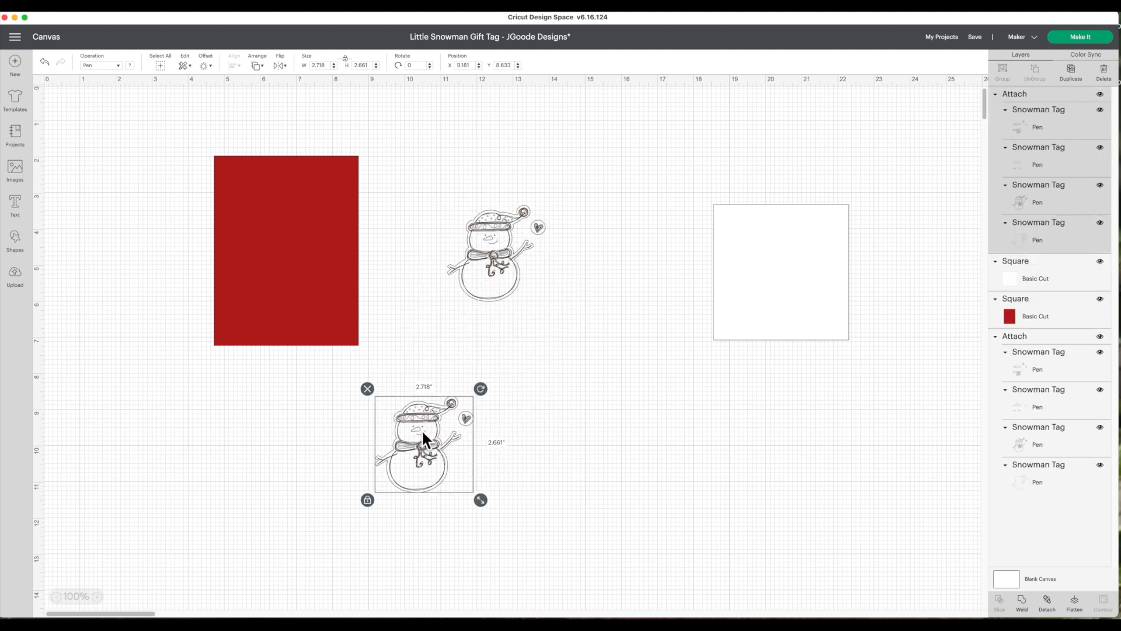
- Send the upper snowman to the front and position it on the white square
{"action": "left_click_drag", "start_coordinate": [497, 277], "coordinate": [661, 294]}
{"action": "right_click", "coordinate": [661, 294]}
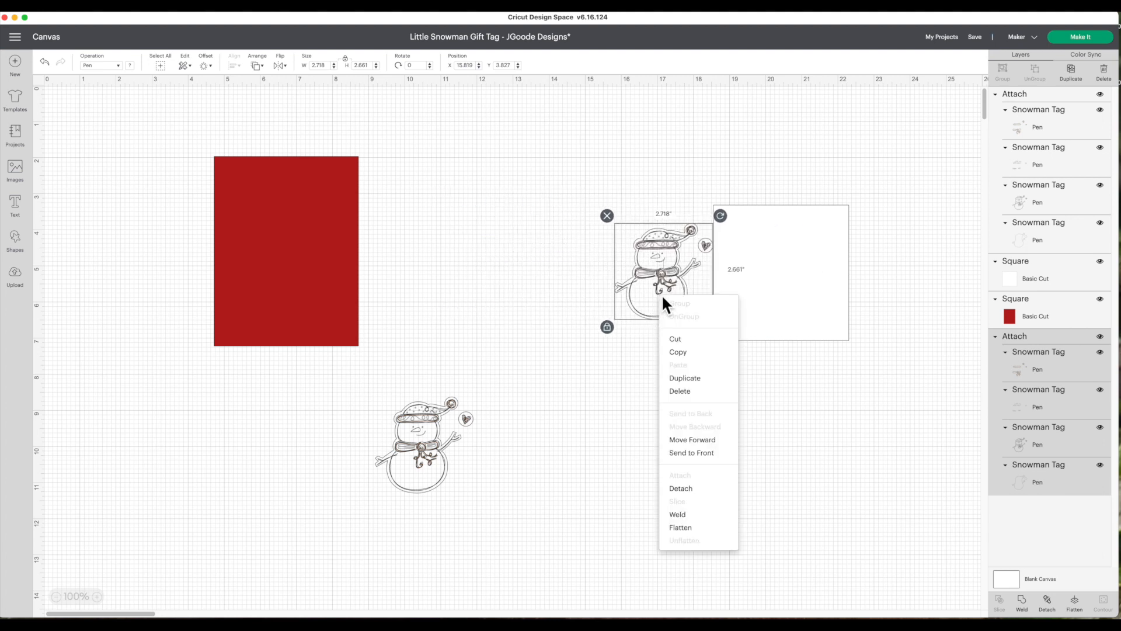
{"action": "left_click", "coordinate": [684, 453]}
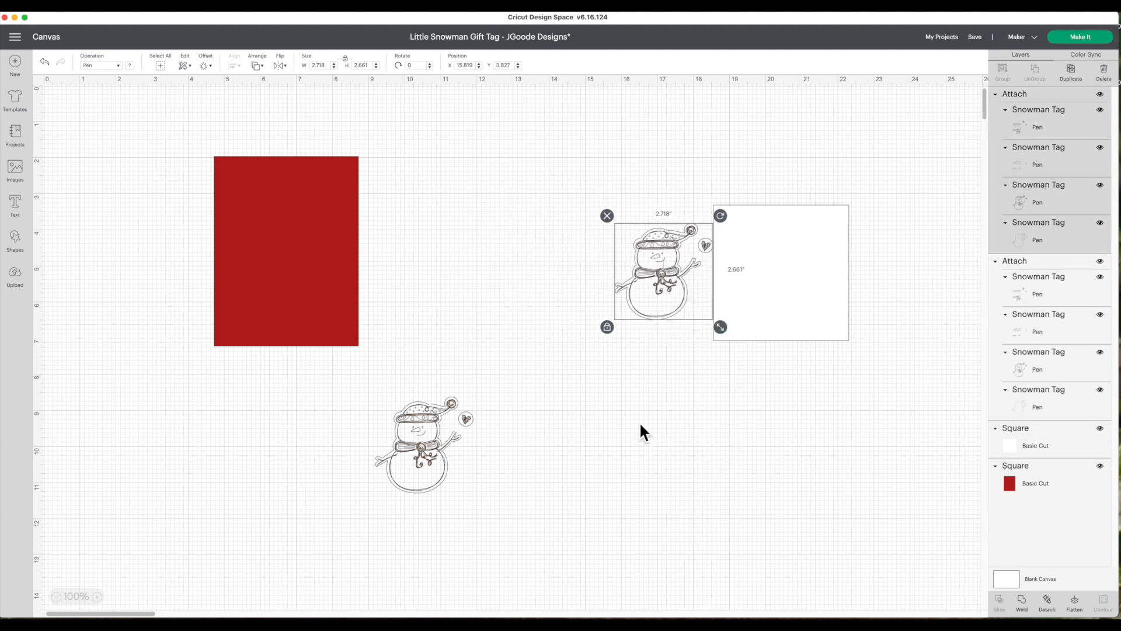
{"action": "left_click_drag", "start_coordinate": [670, 292], "coordinate": [777, 288]}
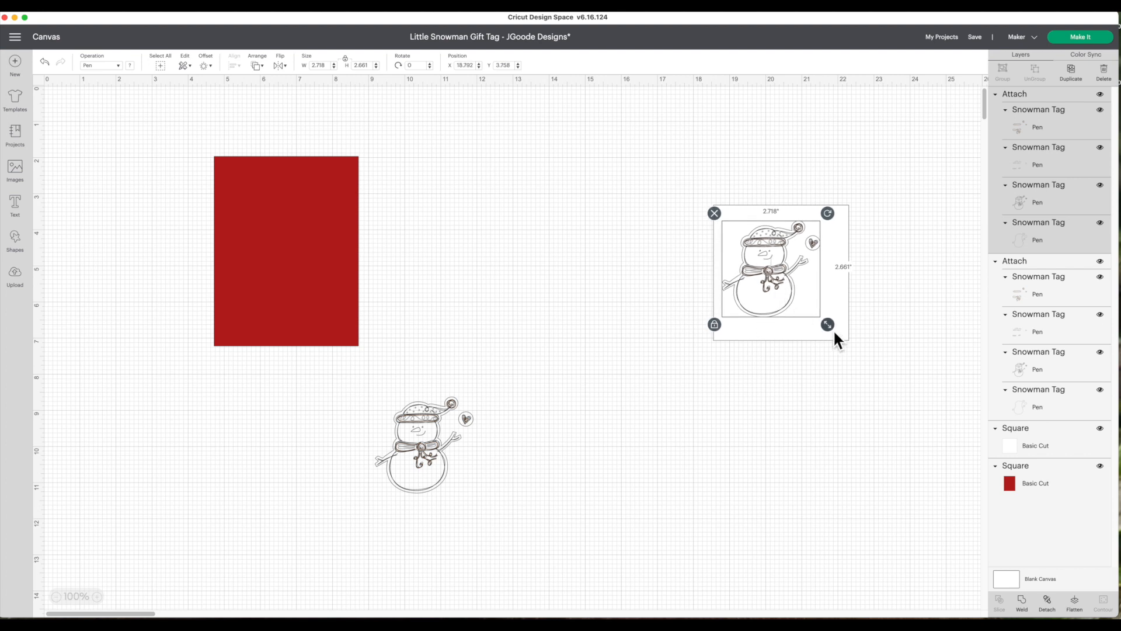
- Enlarge the snowman to nearly fill the white square and center the two on each other
{"action": "left_click_drag", "start_coordinate": [835, 330], "coordinate": [847, 344]}
{"action": "left_click", "coordinate": [836, 358]}
{"action": "left_click_drag", "start_coordinate": [684, 195], "coordinate": [899, 378]}
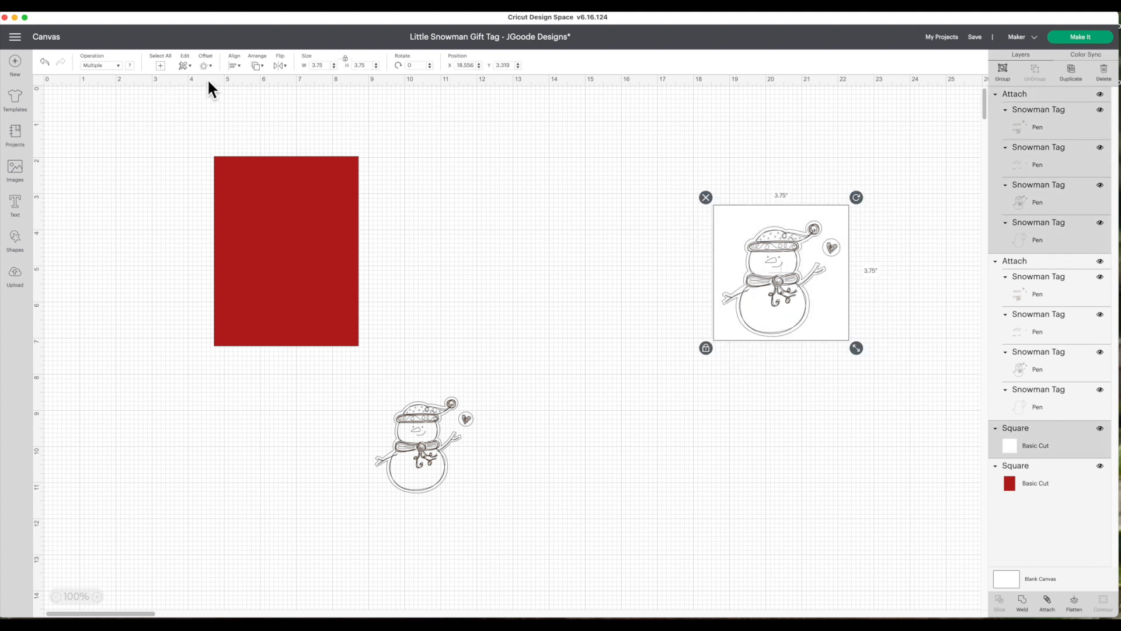
{"action": "left_click", "coordinate": [236, 66]}
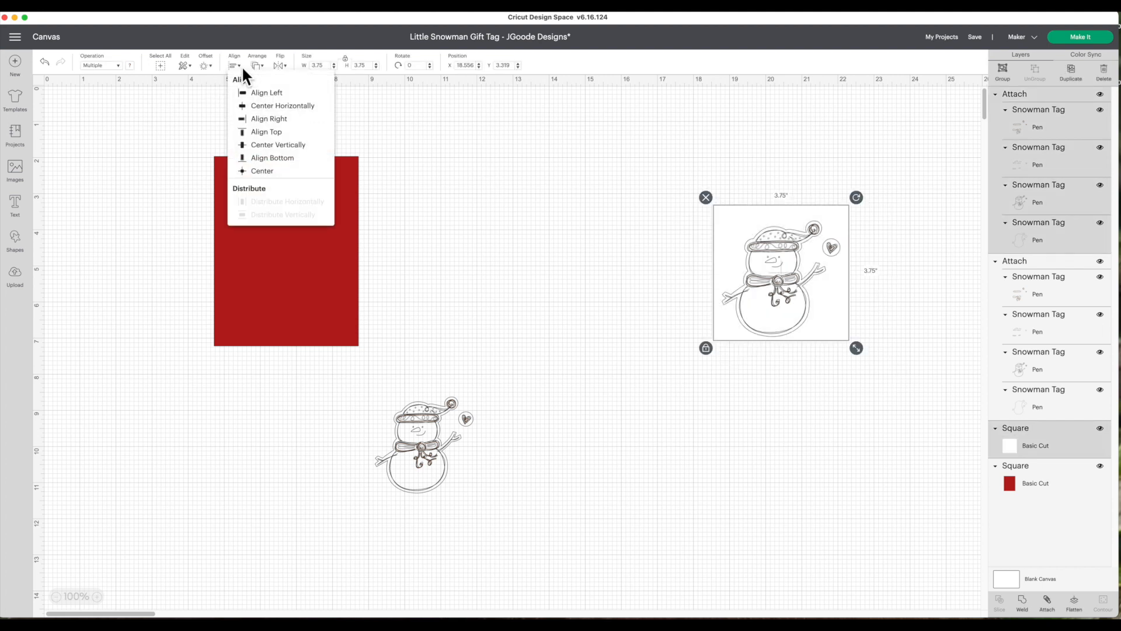
{"action": "left_click", "coordinate": [264, 171]}
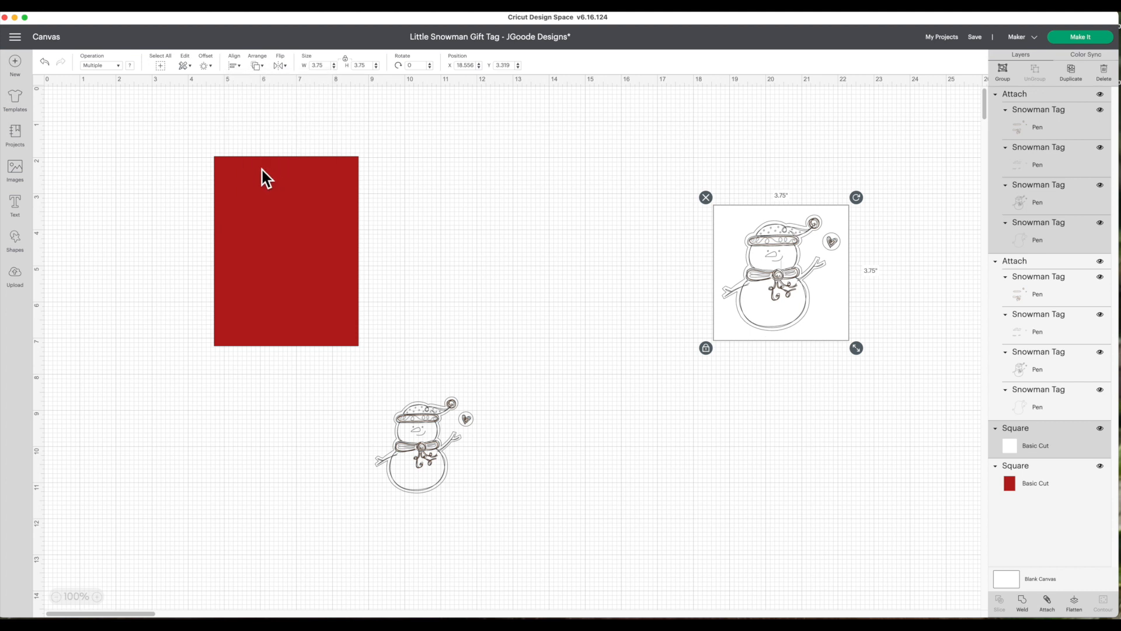
- Attach the snowman to the white square and place them over the lower part of the red rectangle
{"action": "right_click", "coordinate": [744, 253]}
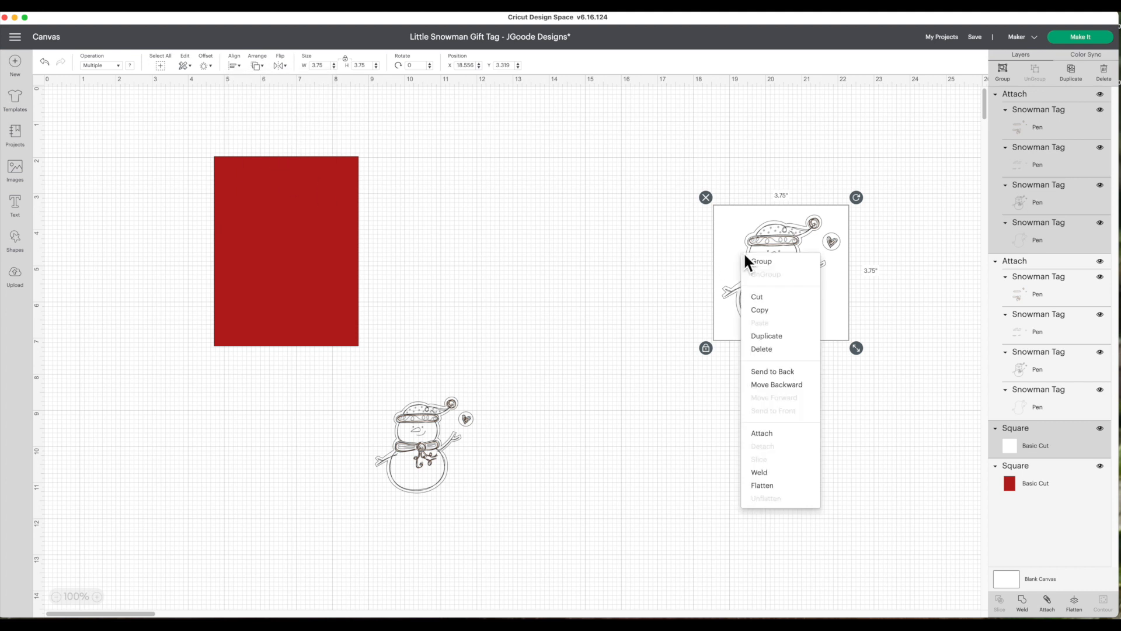
{"action": "left_click", "coordinate": [761, 433]}
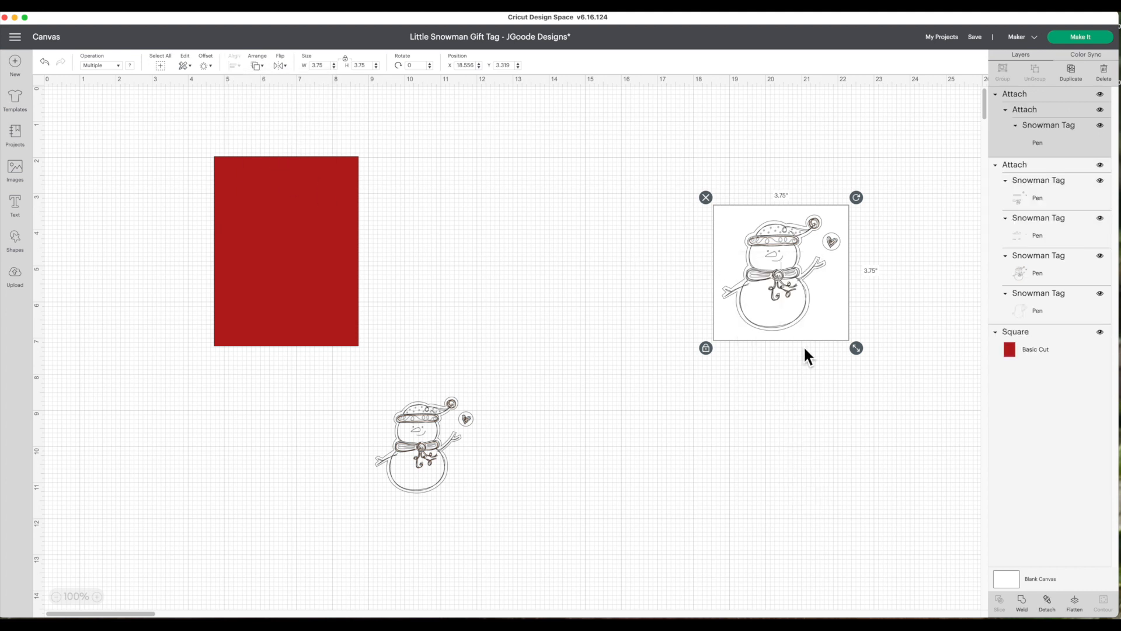
{"action": "left_click_drag", "start_coordinate": [799, 295], "coordinate": [303, 300]}
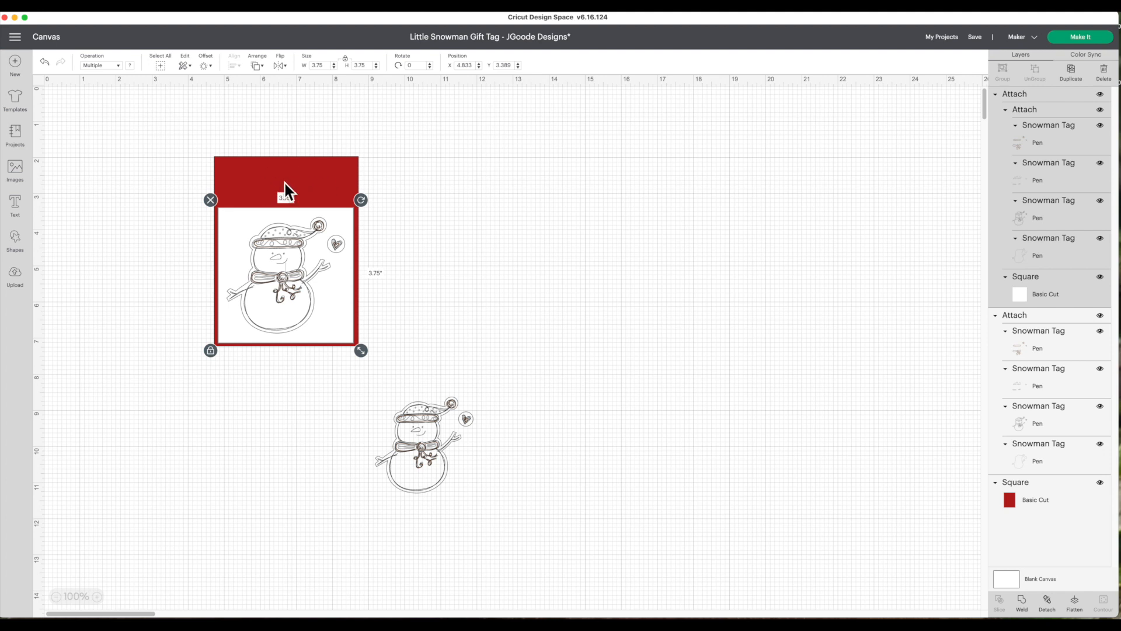
- Add a square shape, unlock its proportions and size it 3.75 in wide by 1 in high
{"action": "left_click", "coordinate": [16, 244]}
{"action": "left_click", "coordinate": [53, 149]}
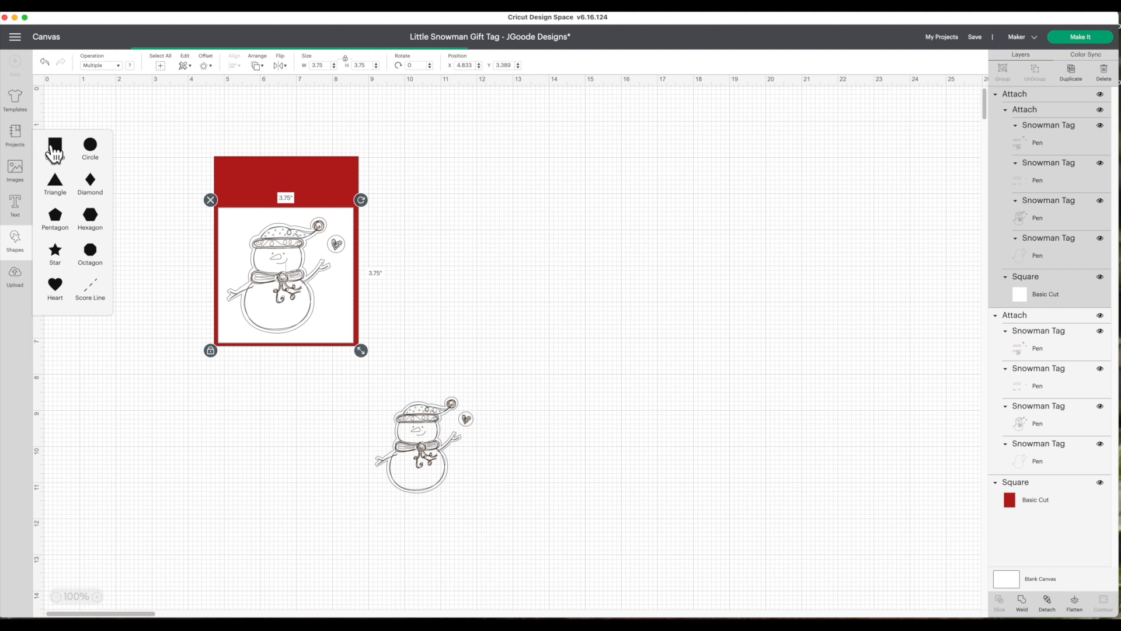
{"action": "left_click_drag", "start_coordinate": [131, 166], "coordinate": [153, 181]}
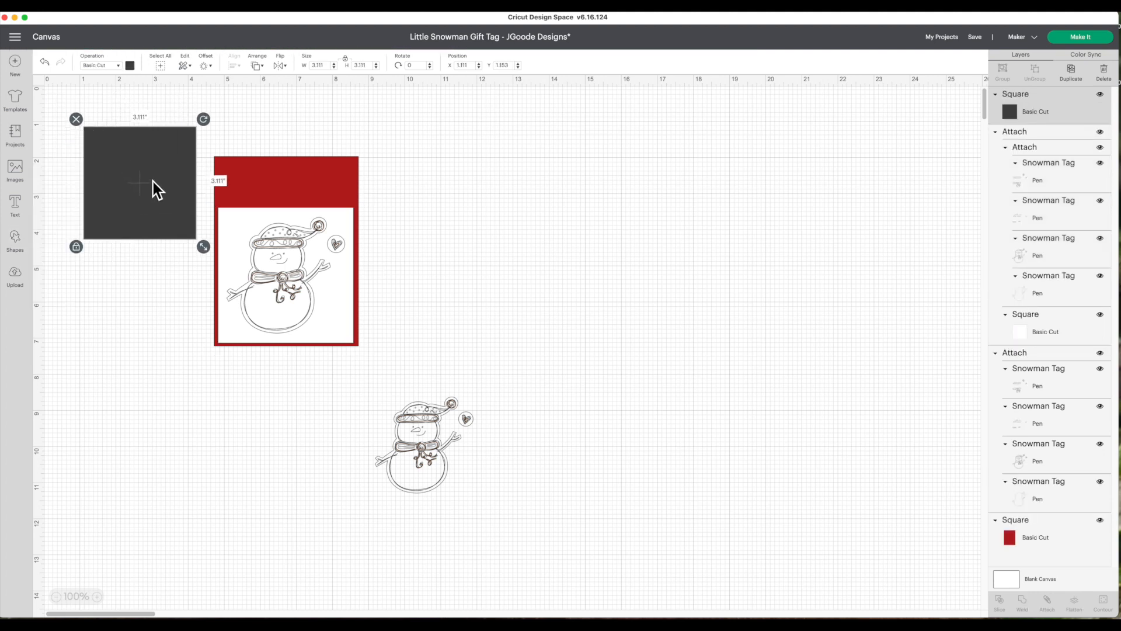
{"action": "left_click", "coordinate": [346, 61]}
{"action": "left_click", "coordinate": [328, 66]}
{"action": "type", "text": "3.75"}
{"action": "left_click", "coordinate": [362, 65]}
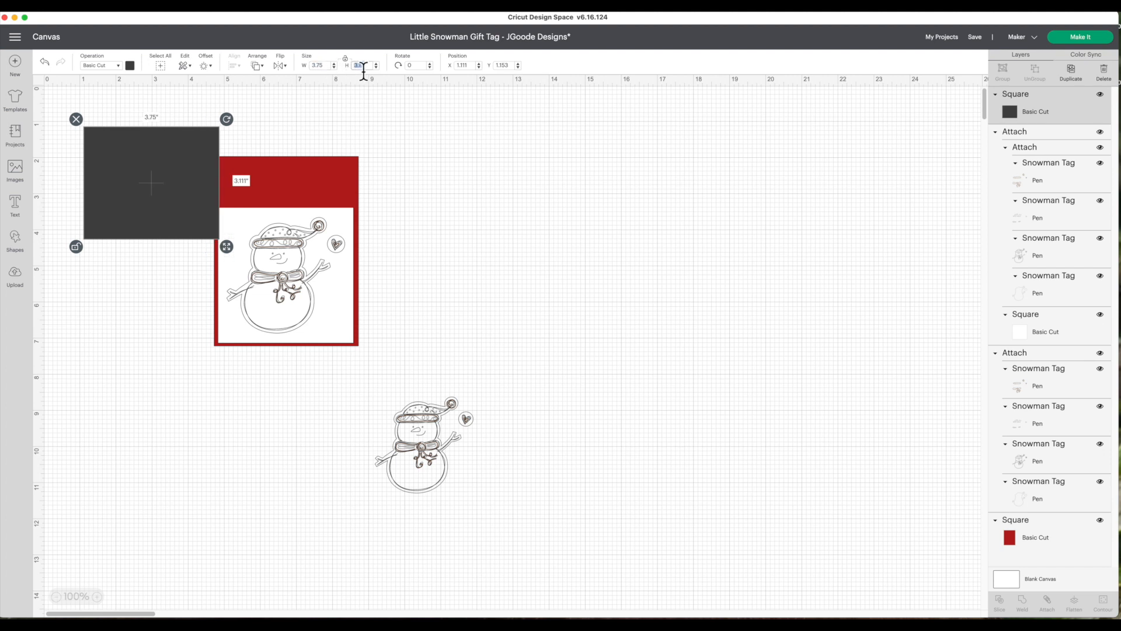
{"action": "type", "text": "1"}
{"action": "key", "text": "Return"}
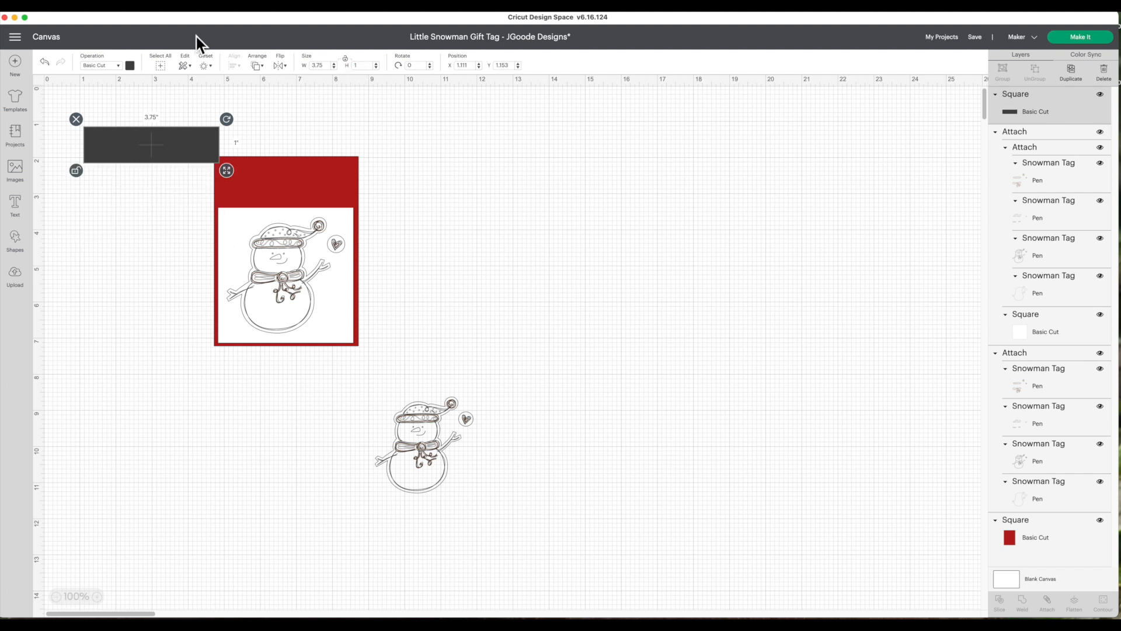
- Color the new strip white and place it on the red area above the snowman panel
{"action": "left_click", "coordinate": [130, 65]}
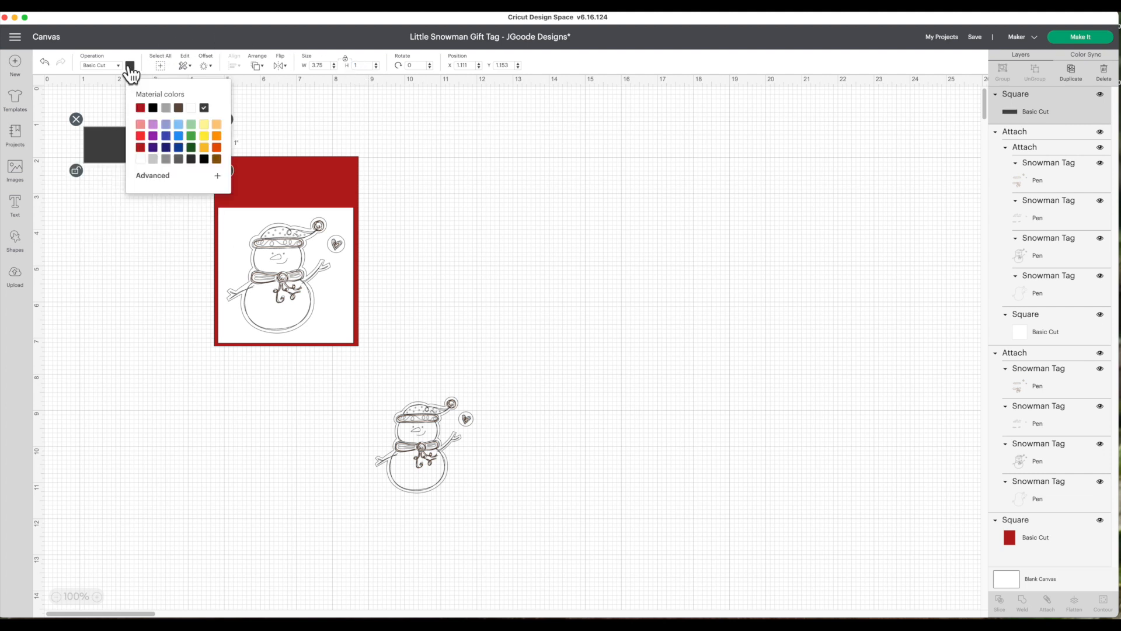
{"action": "left_click", "coordinate": [141, 159]}
{"action": "left_click", "coordinate": [111, 115]}
{"action": "left_click_drag", "start_coordinate": [131, 147], "coordinate": [264, 177]}
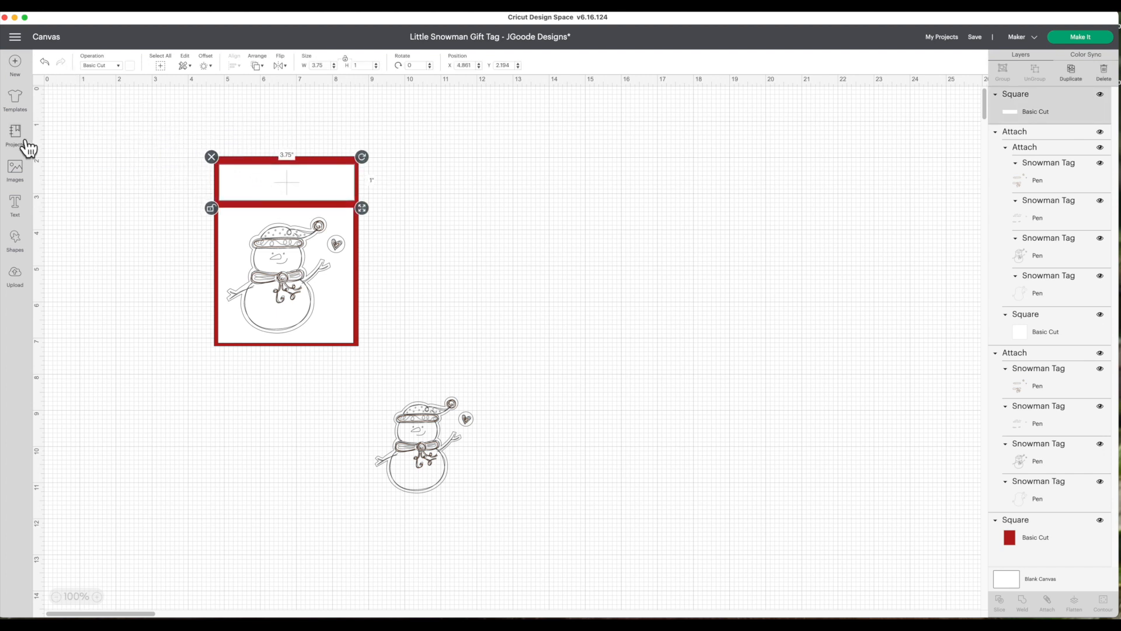
- Add the text "Merry Christmas!" and move it to the empty area above the spare snowman
{"action": "left_click", "coordinate": [15, 204]}
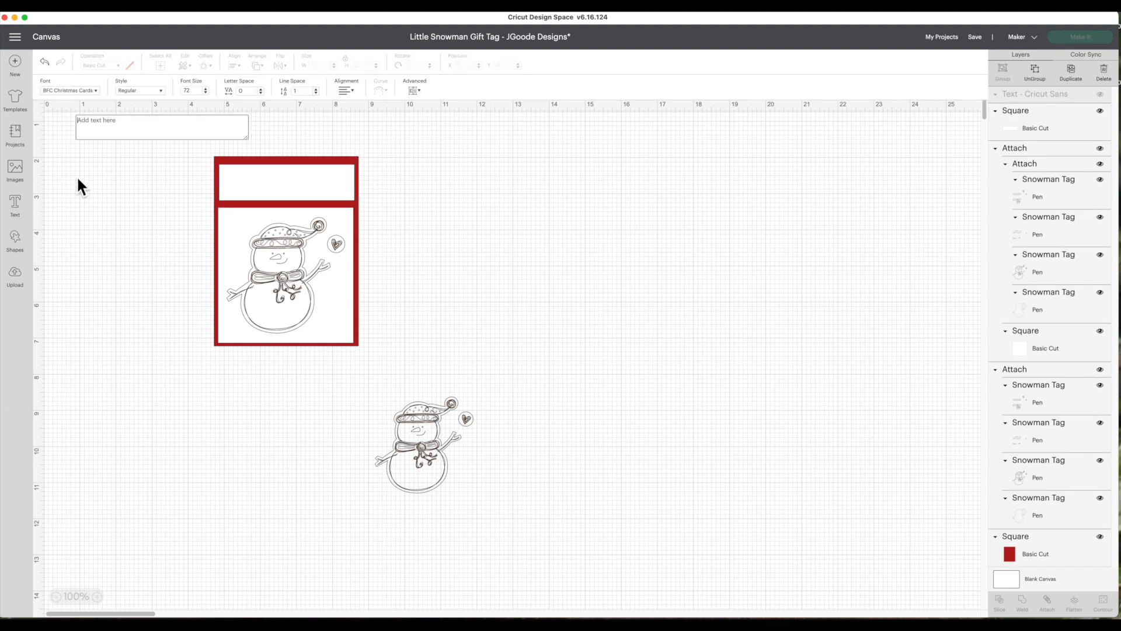
{"action": "type", "text": "Mer"}
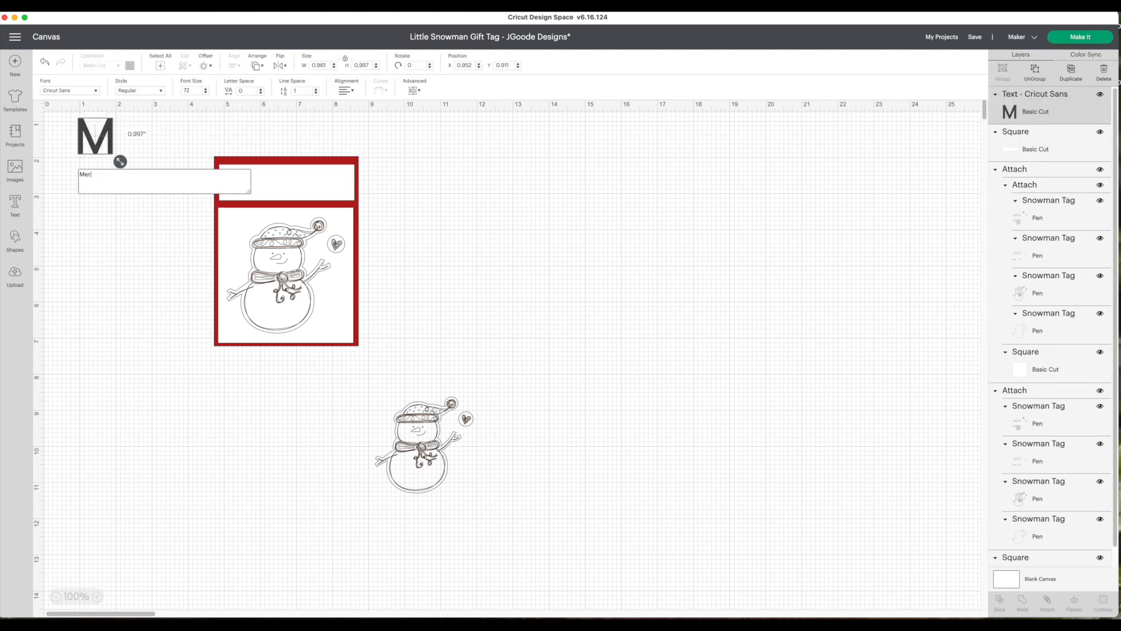
{"action": "type", "text": "ry Chri"}
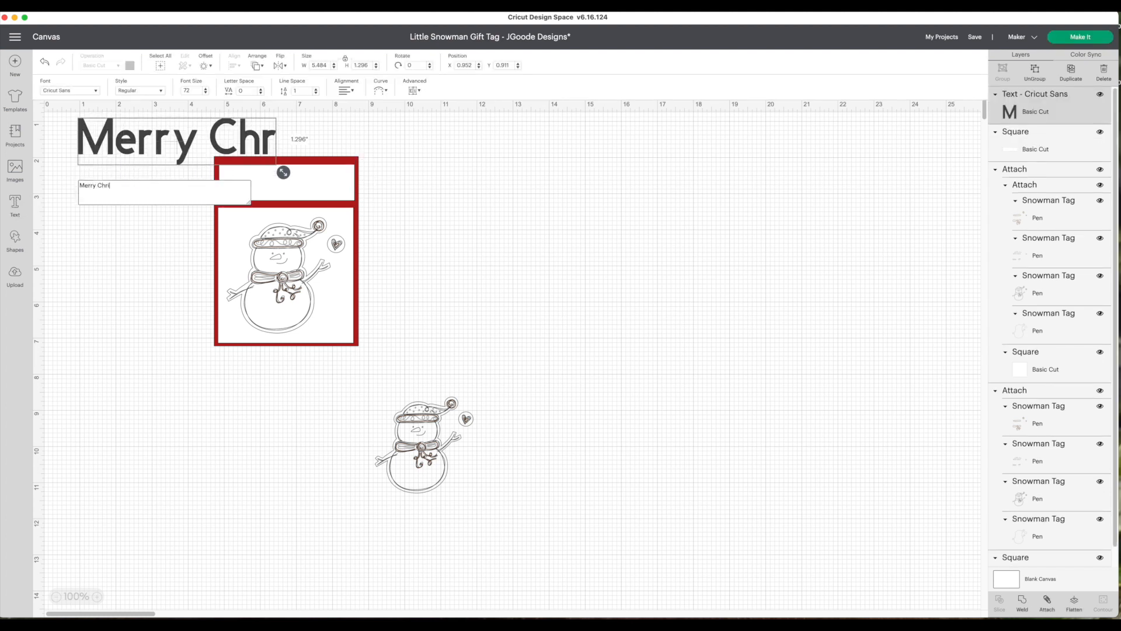
{"action": "type", "text": "stmas!"}
{"action": "left_click", "coordinate": [86, 257]}
{"action": "left_click_drag", "start_coordinate": [305, 145], "coordinate": [584, 363]}
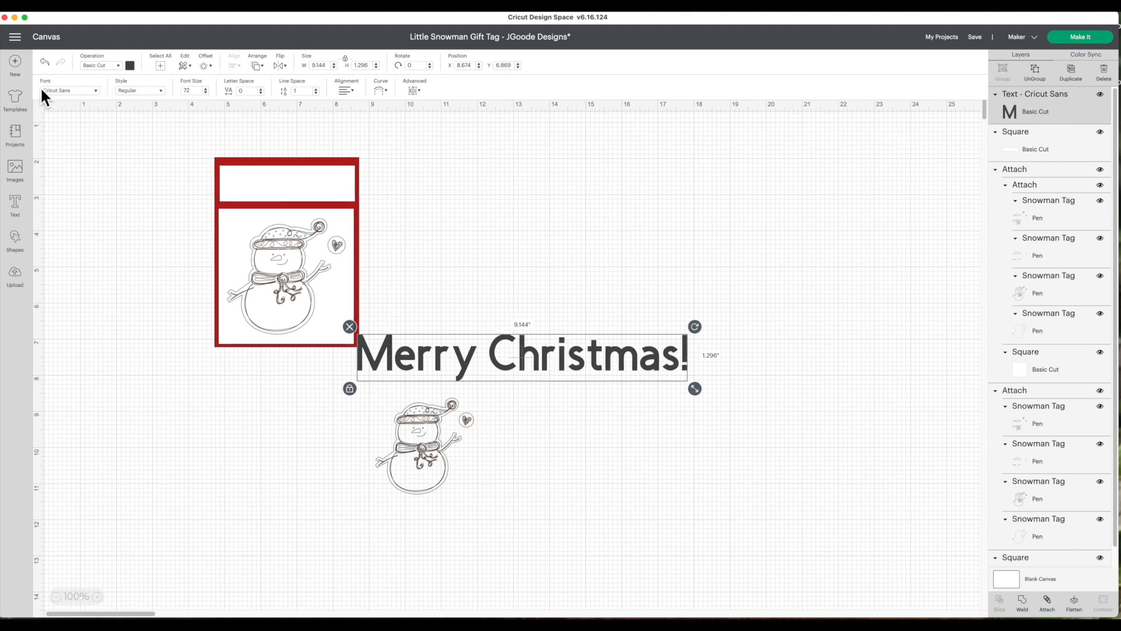
- Turn off Only Kerned Fonts for the text's font choices and filter them to Writing fonts
{"action": "left_click", "coordinate": [97, 91]}
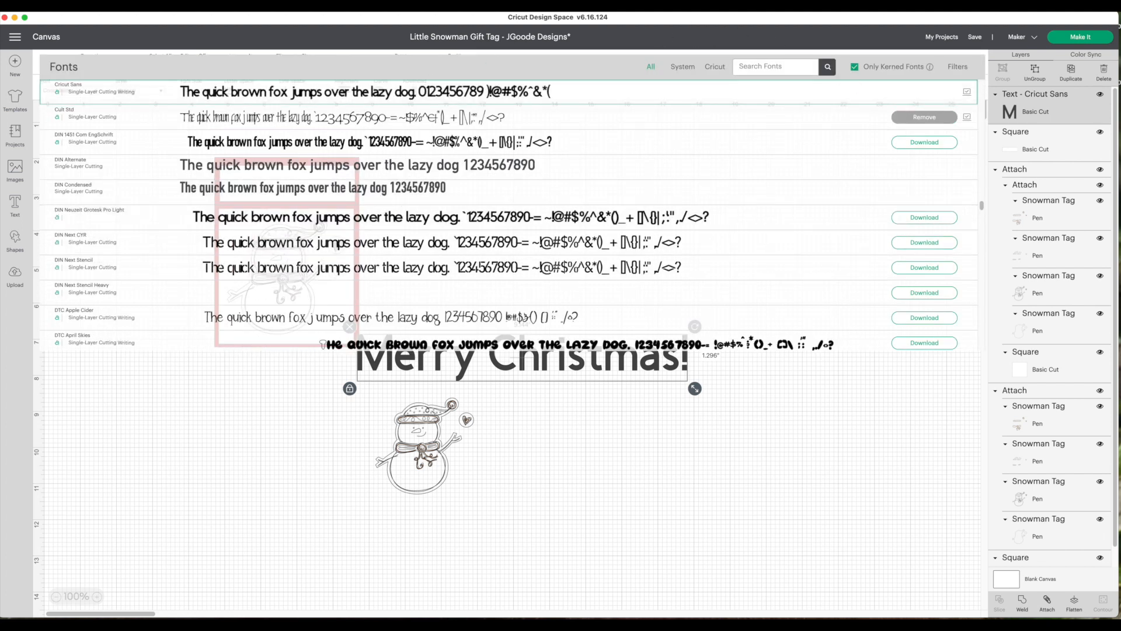
{"action": "left_click", "coordinate": [855, 67]}
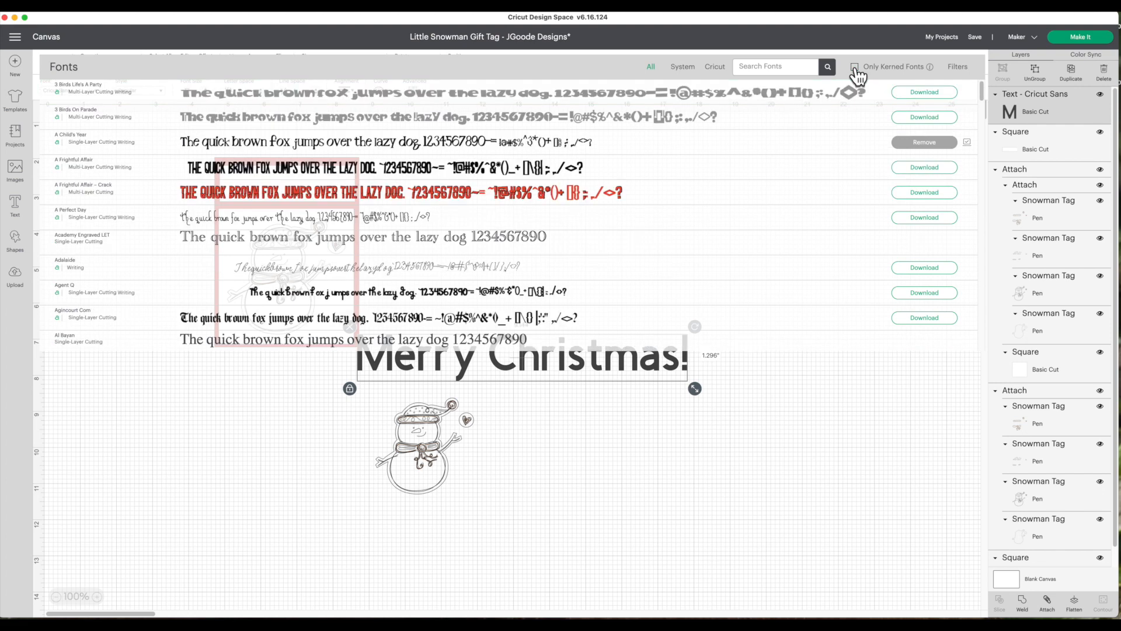
{"action": "left_click", "coordinate": [956, 69]}
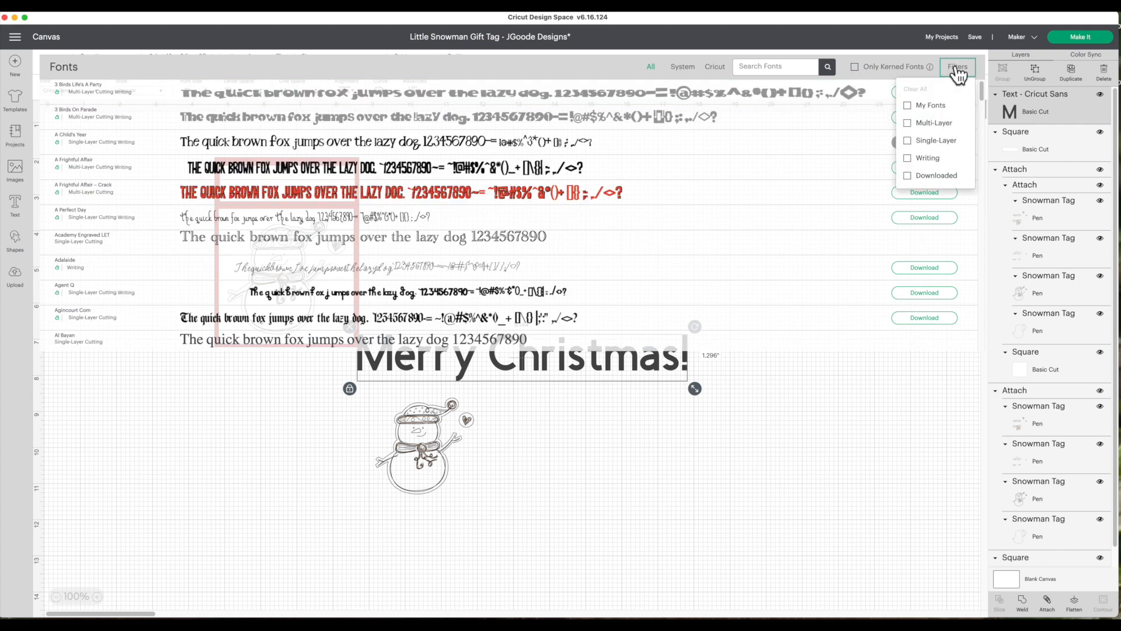
{"action": "left_click", "coordinate": [925, 160]}
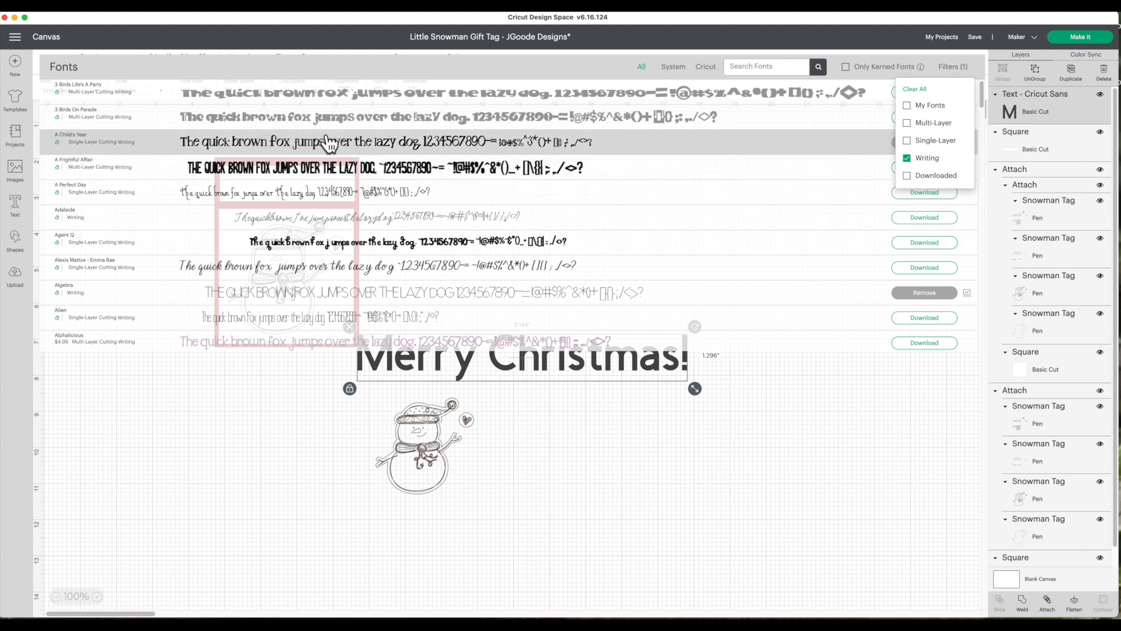
- Apply the BFC Jolly Santa writing font to the "Merry Christmas!" text
{"action": "scroll", "coordinate": [412, 205], "scroll_direction": "down", "scroll_amount": 10}
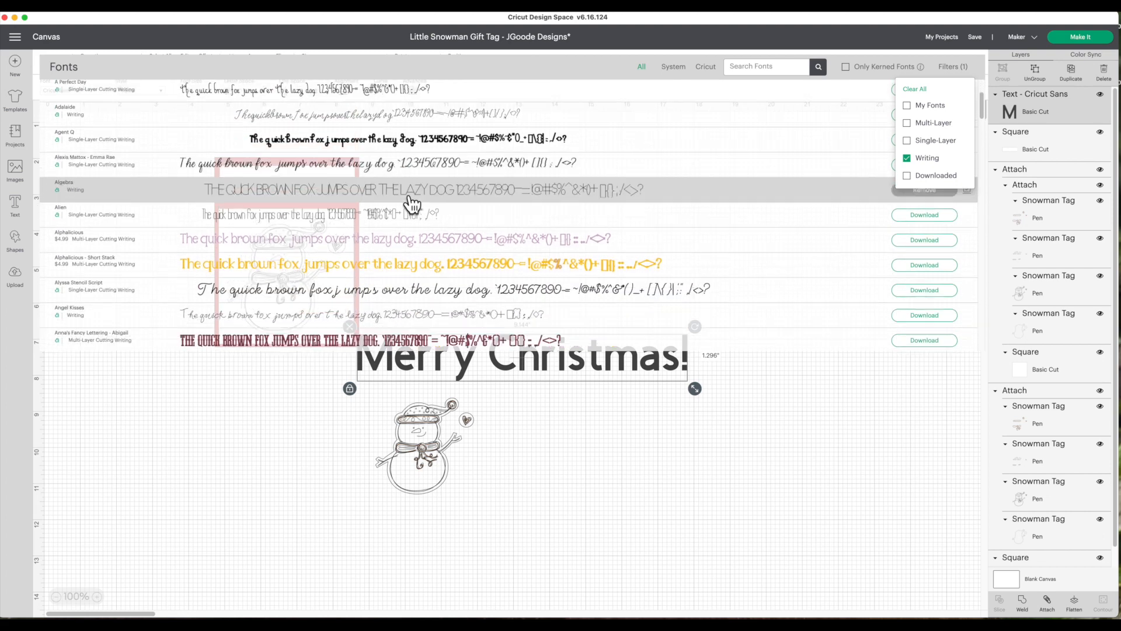
{"action": "scroll", "coordinate": [412, 204], "scroll_direction": "down", "scroll_amount": 5}
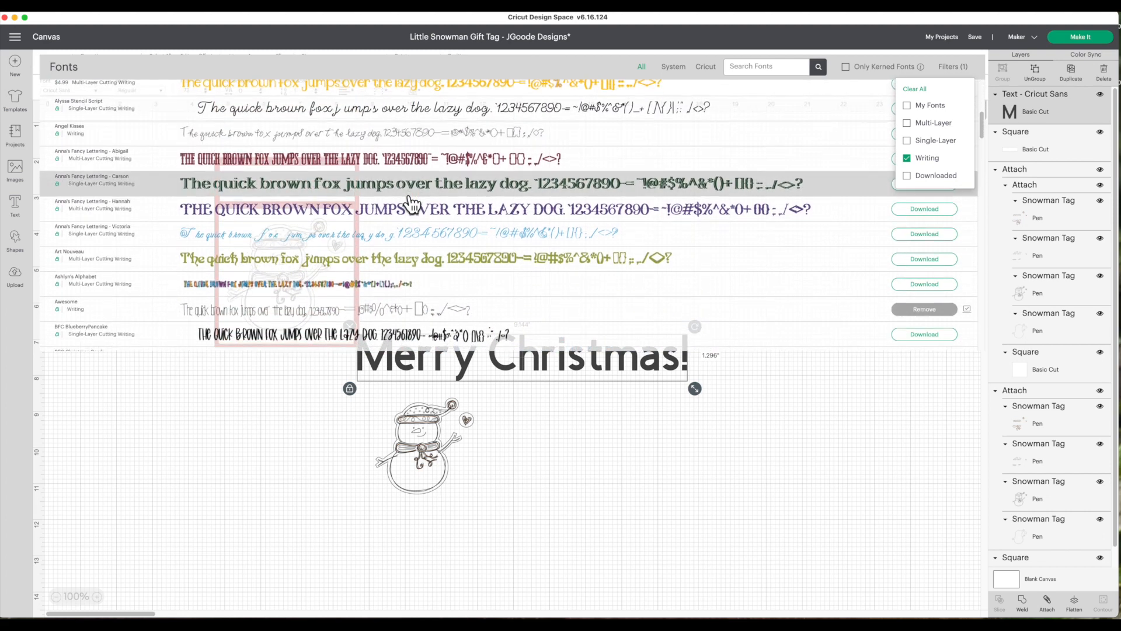
{"action": "scroll", "coordinate": [412, 204], "scroll_direction": "down", "scroll_amount": 5}
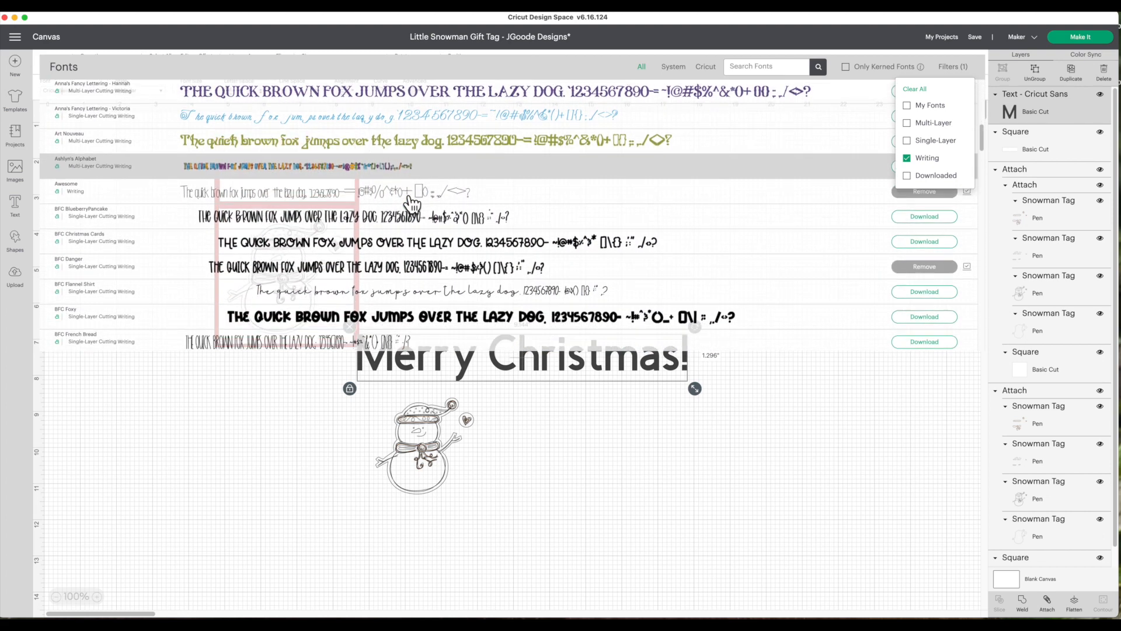
{"action": "scroll", "coordinate": [413, 204], "scroll_direction": "down", "scroll_amount": 1}
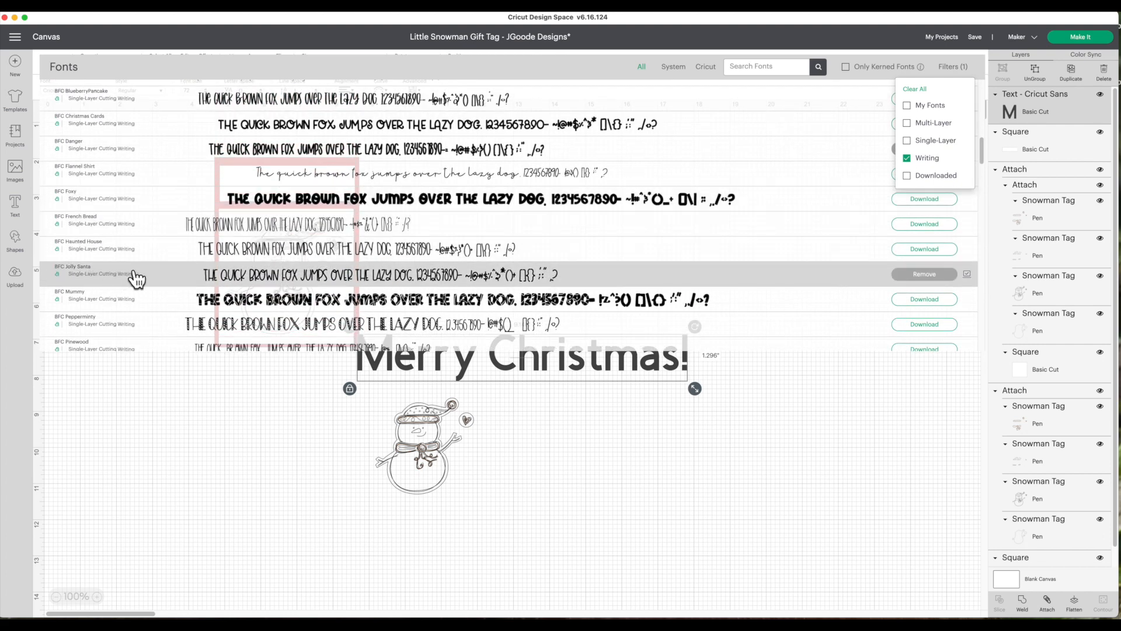
{"action": "left_click", "coordinate": [285, 279]}
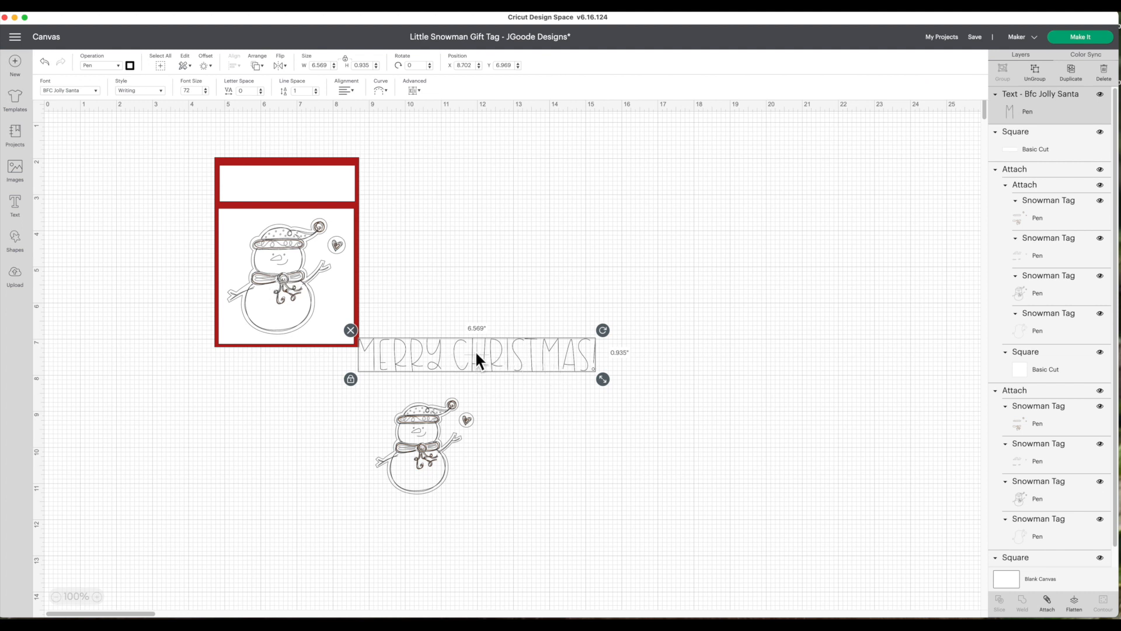
- Move the white strip off the card and shrink the "Merry Christmas!" text to fit on it
{"action": "left_click", "coordinate": [317, 188]}
{"action": "left_click_drag", "start_coordinate": [318, 187], "coordinate": [526, 295]}
{"action": "left_click", "coordinate": [540, 354]}
{"action": "left_click_drag", "start_coordinate": [606, 386], "coordinate": [570, 297]}
{"action": "left_click", "coordinate": [548, 328]}
- Select the greeting text with its white strip and center the two on each other
{"action": "left_click_drag", "start_coordinate": [413, 237], "coordinate": [605, 315]}
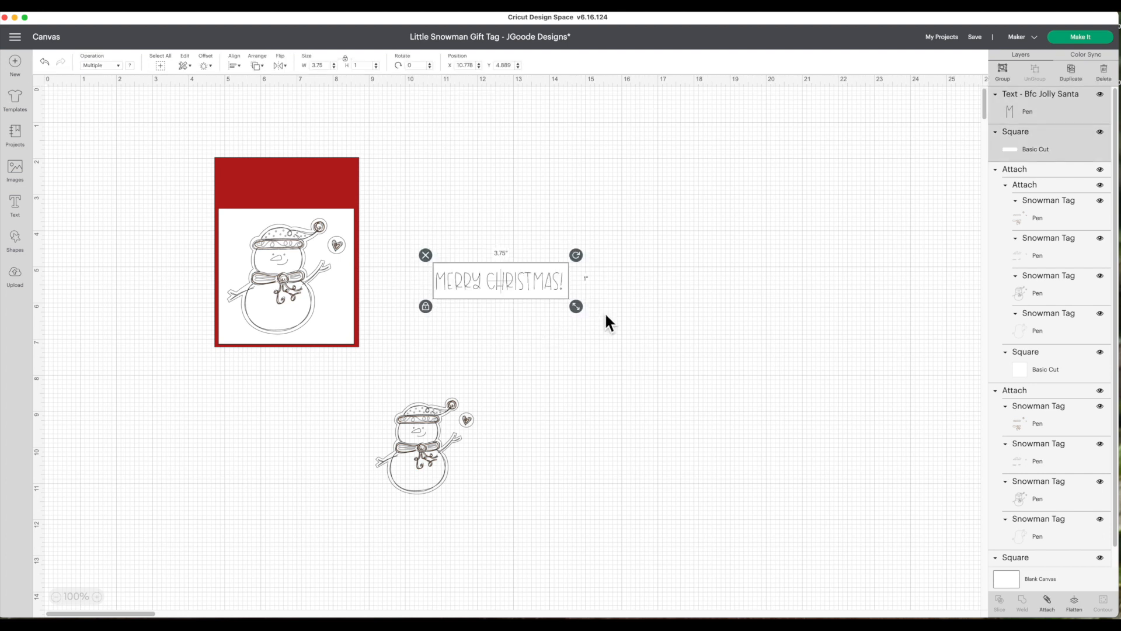
{"action": "left_click", "coordinate": [236, 66]}
{"action": "left_click", "coordinate": [262, 170]}
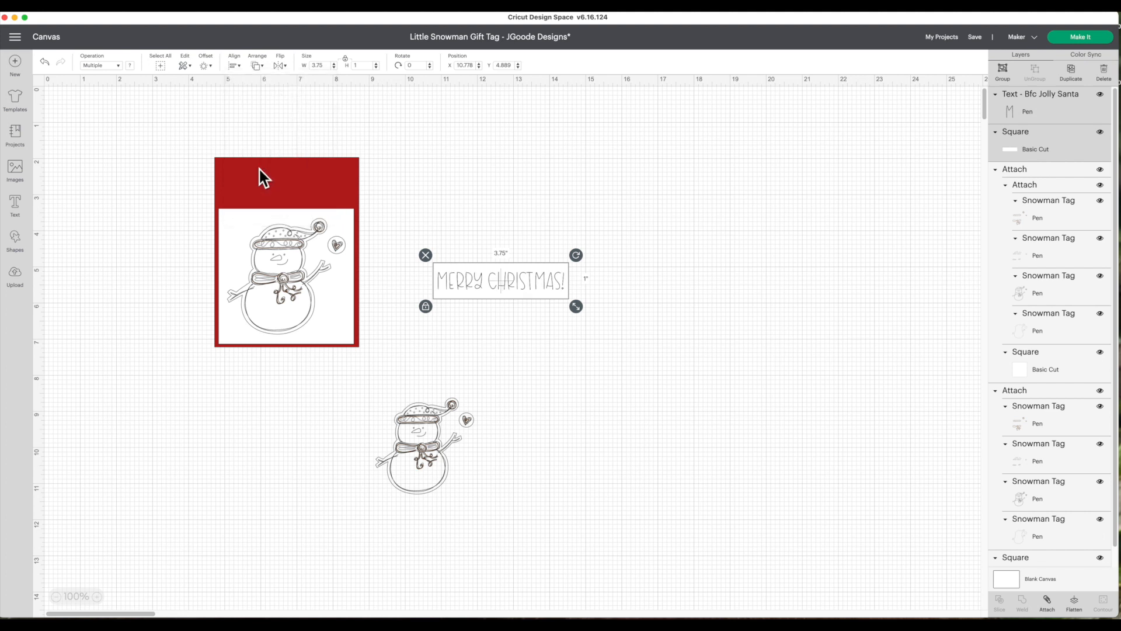
- Attach the greeting text to the white strip and place them on the red area above the snowman panel
{"action": "right_click", "coordinate": [491, 286]}
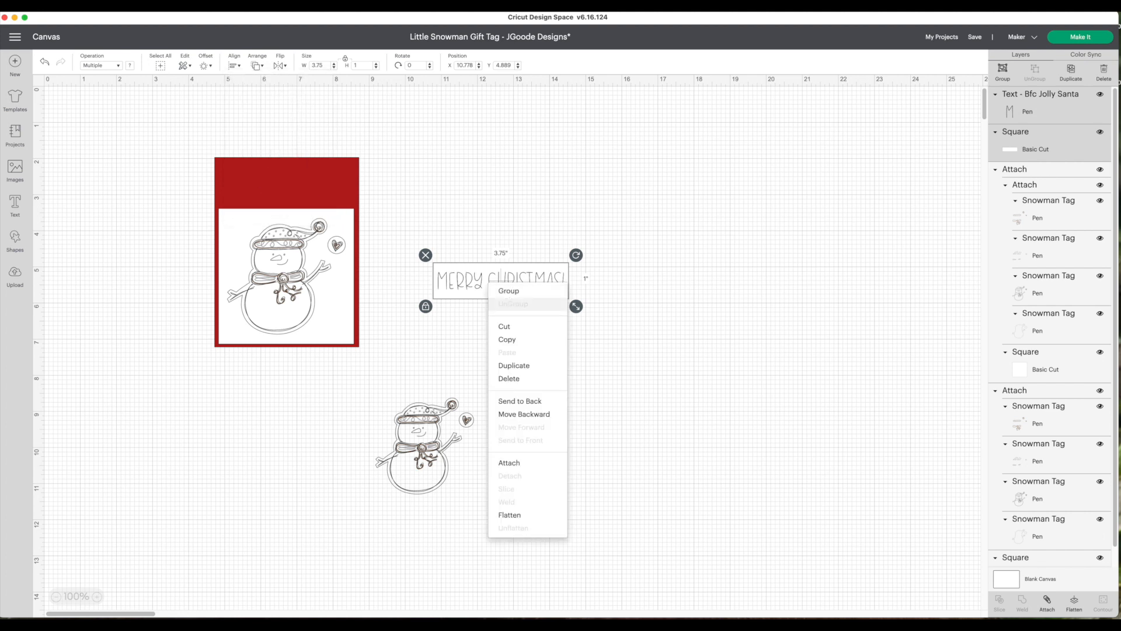
{"action": "left_click", "coordinate": [512, 465]}
{"action": "left_click", "coordinate": [615, 230]}
{"action": "left_click_drag", "start_coordinate": [521, 271], "coordinate": [307, 175]}
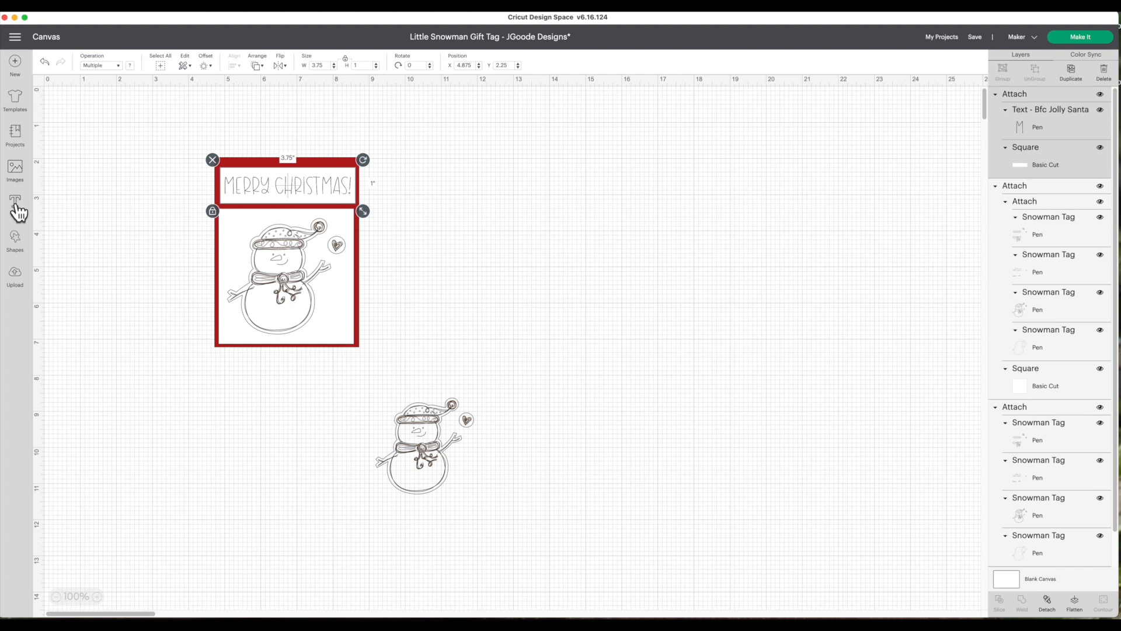
- Add another square shape, unlock its proportions and size it 3.75 in wide by 5 in high
{"action": "left_click", "coordinate": [16, 242]}
{"action": "left_click", "coordinate": [56, 147]}
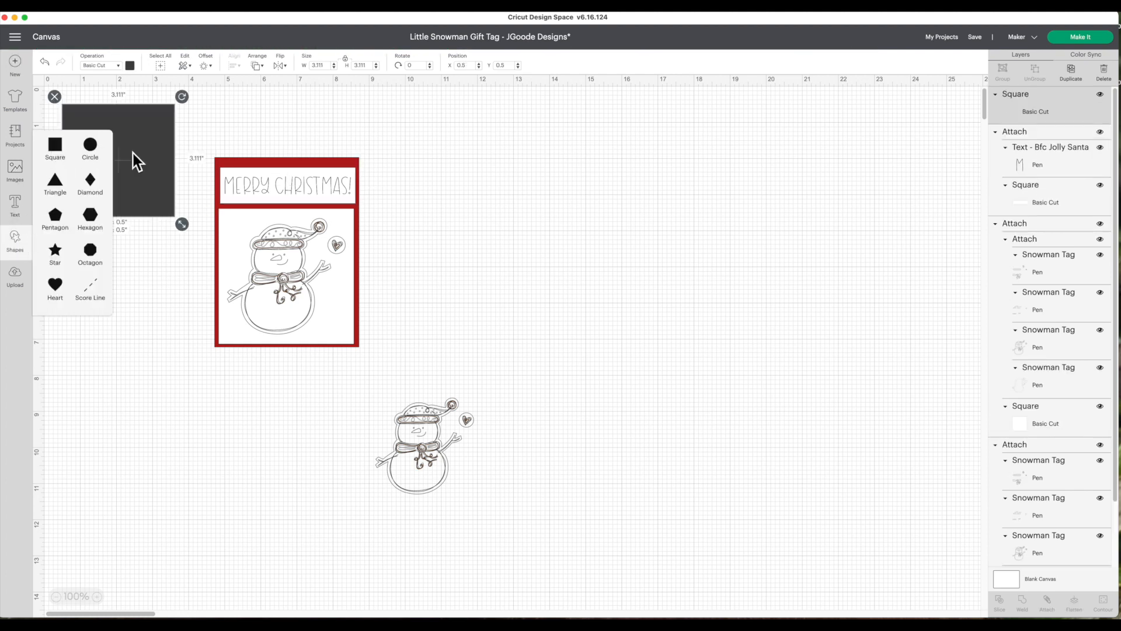
{"action": "left_click_drag", "start_coordinate": [136, 162], "coordinate": [151, 162]}
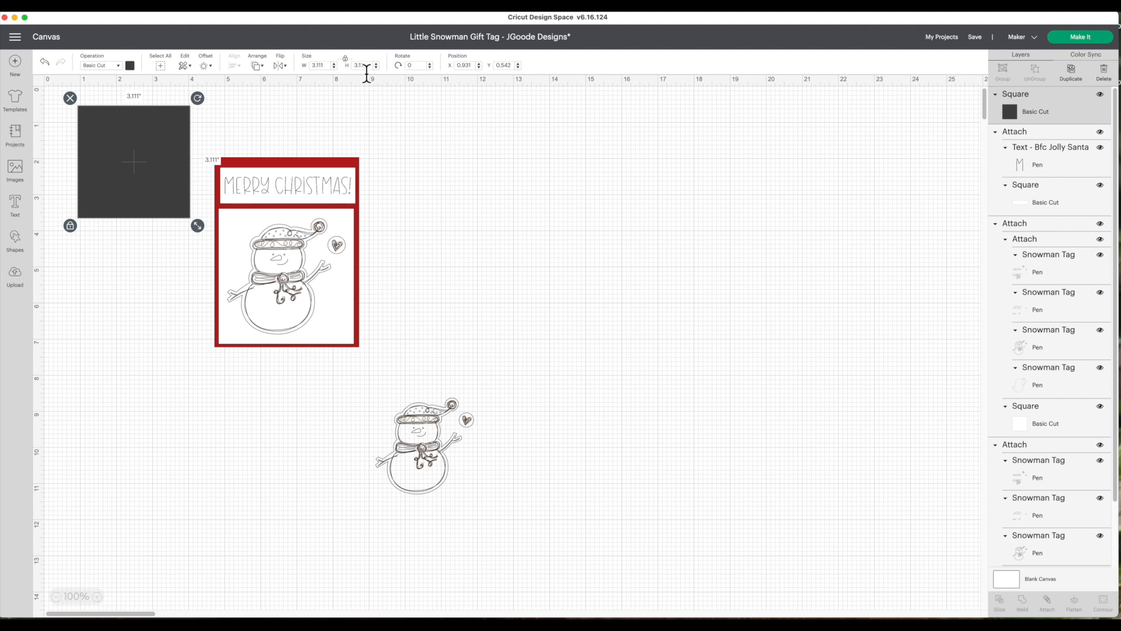
{"action": "left_click", "coordinate": [346, 59]}
{"action": "left_click", "coordinate": [359, 65]}
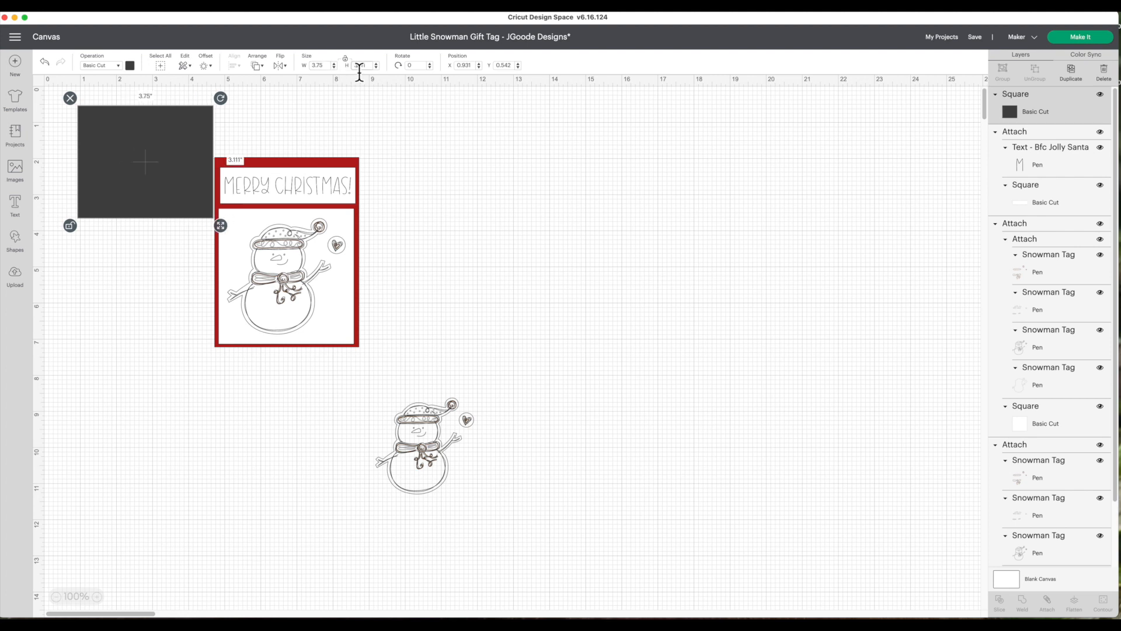
{"action": "type", "text": "5"}
{"action": "key", "text": "Return"}
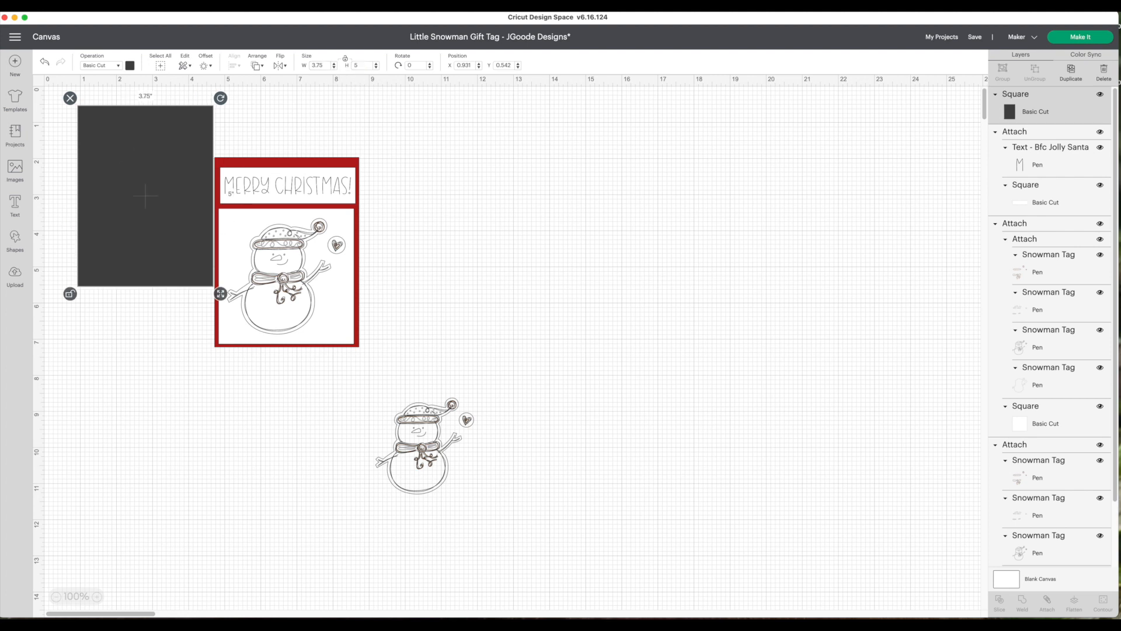
- Color the 3.75 by 5 in rectangle white and move it to the empty area beside the card front
{"action": "left_click", "coordinate": [129, 66]}
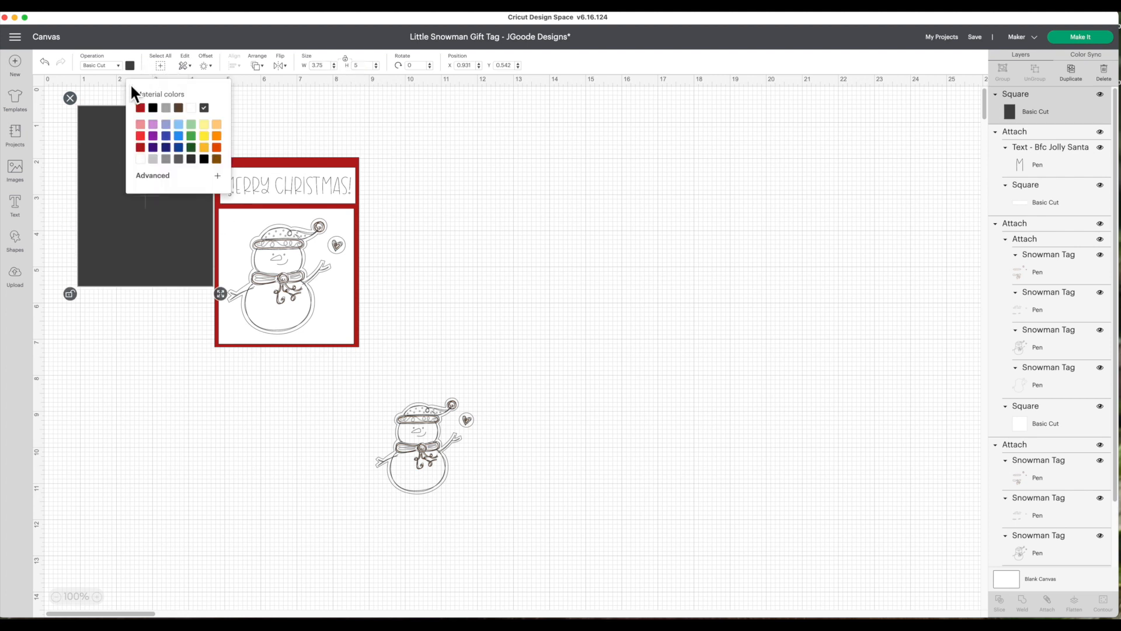
{"action": "left_click", "coordinate": [140, 159]}
{"action": "left_click", "coordinate": [112, 188]}
{"action": "left_click_drag", "start_coordinate": [111, 189], "coordinate": [562, 230]}
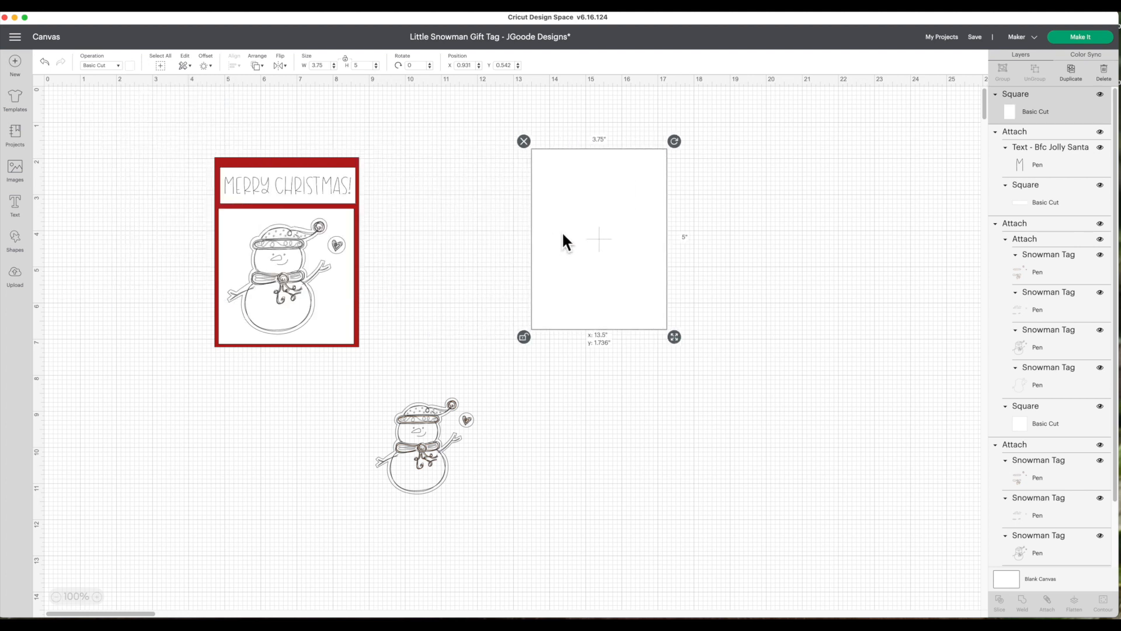
- Enlarge the spare snowman to about 6.68 in wide and position it below the white rectangle
{"action": "left_click_drag", "start_coordinate": [449, 404], "coordinate": [466, 319]}
{"action": "left_click_drag", "start_coordinate": [499, 417], "coordinate": [646, 545]}
{"action": "left_click_drag", "start_coordinate": [541, 458], "coordinate": [493, 413]}
- Detach the enlarged snowman and pull its pen layers apart on the canvas
{"action": "right_click", "coordinate": [495, 396]}
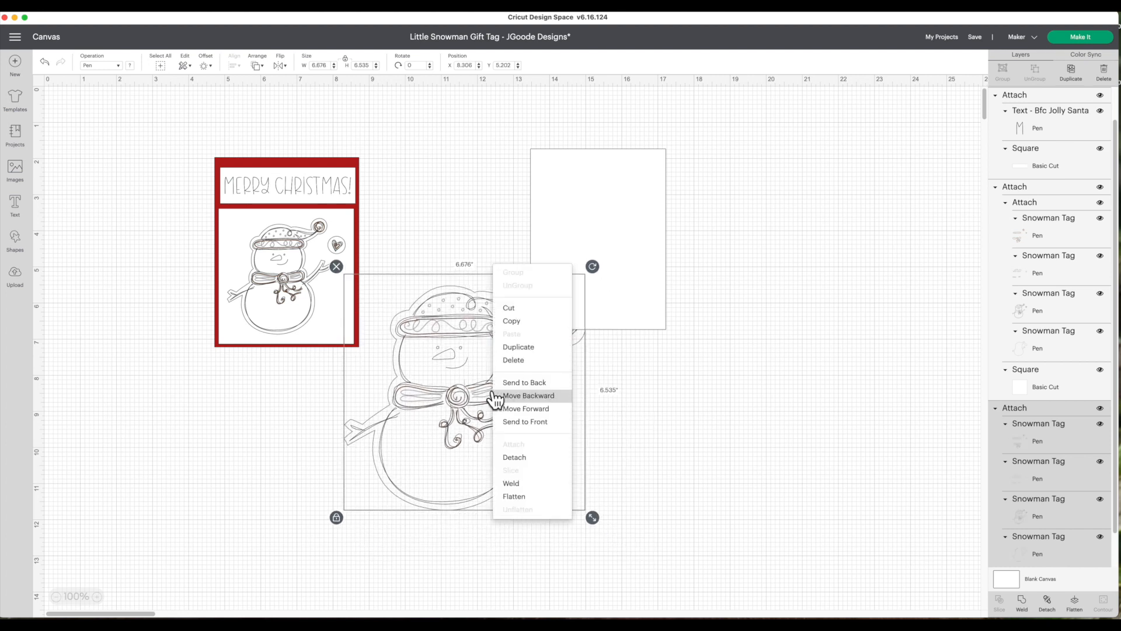
{"action": "left_click", "coordinate": [514, 457]}
{"action": "left_click_drag", "start_coordinate": [507, 452], "coordinate": [728, 500]}
{"action": "left_click_drag", "start_coordinate": [497, 439], "coordinate": [252, 438]}
{"action": "left_click_drag", "start_coordinate": [446, 443], "coordinate": [464, 482]}
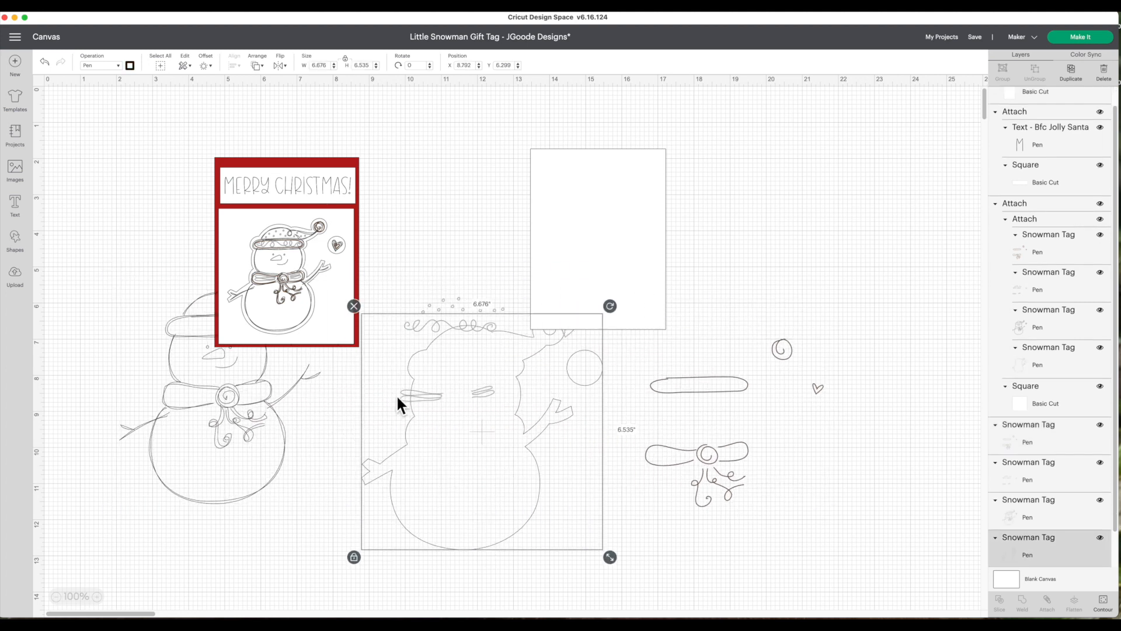
- Delete the outer outline and small pattern layers, and move the remaining snowman and accent layers side by side
{"action": "left_click", "coordinate": [354, 306]}
{"action": "left_click_drag", "start_coordinate": [450, 317], "coordinate": [449, 380]}
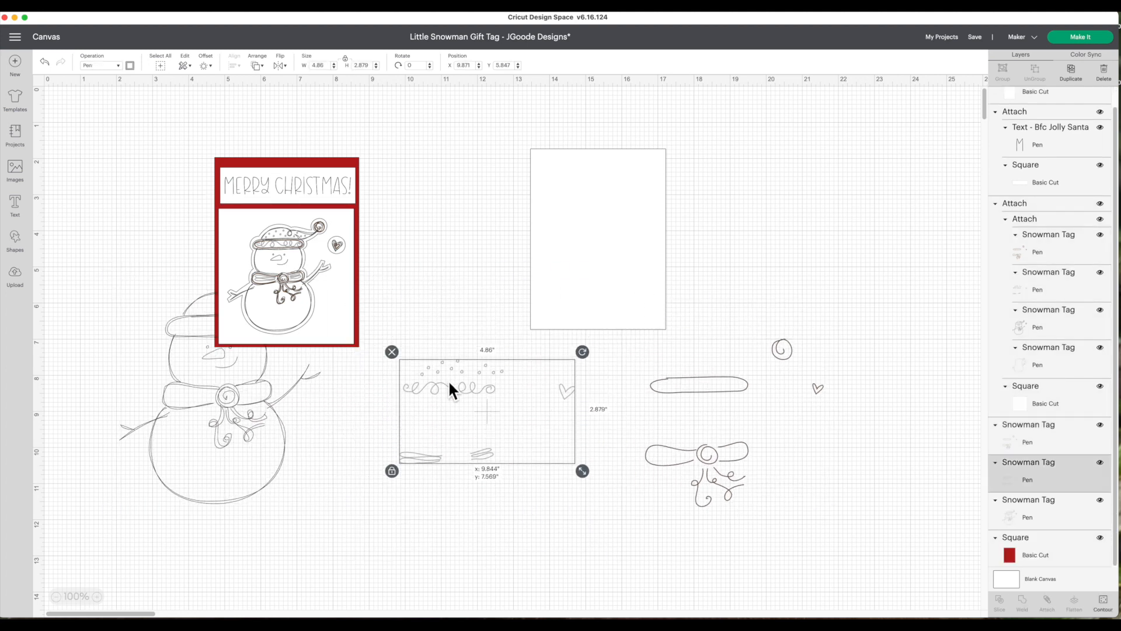
{"action": "left_click", "coordinate": [391, 353]}
{"action": "left_click_drag", "start_coordinate": [270, 443], "coordinate": [426, 514]}
{"action": "left_click_drag", "start_coordinate": [703, 495], "coordinate": [673, 480]}
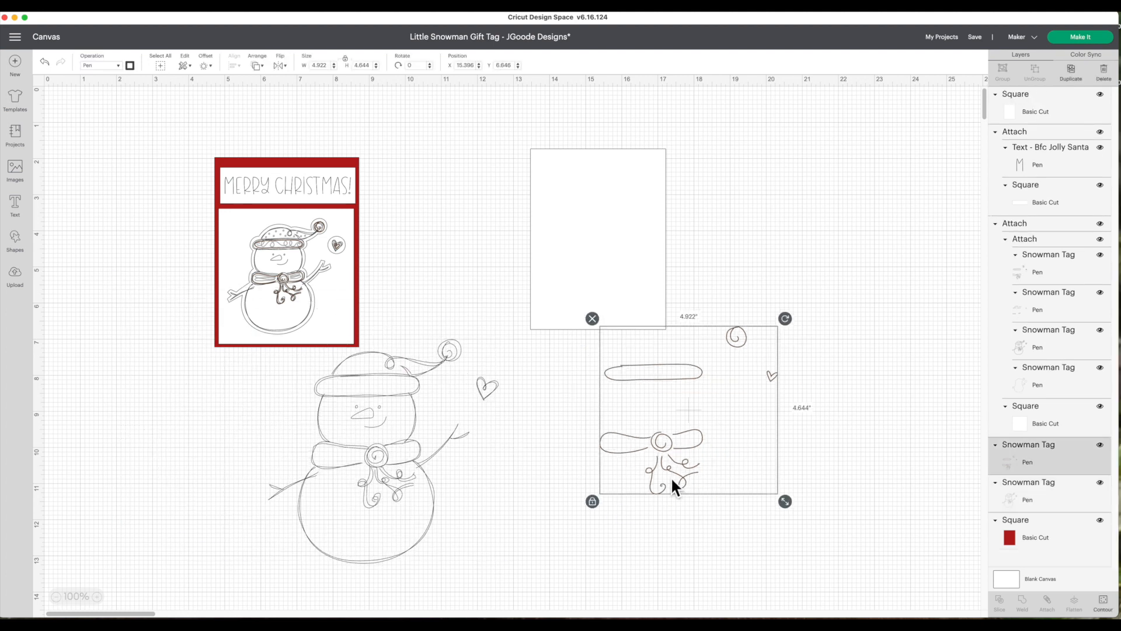
{"action": "right_click", "coordinate": [684, 435]}
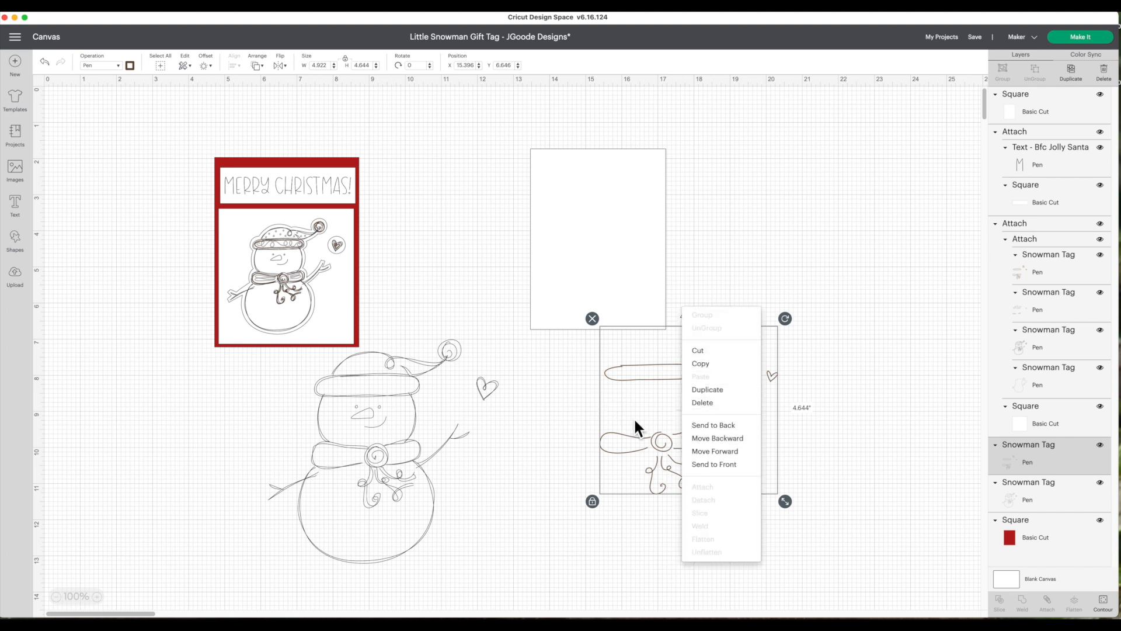
{"action": "left_click", "coordinate": [571, 409]}
{"action": "left_click", "coordinate": [668, 445]}
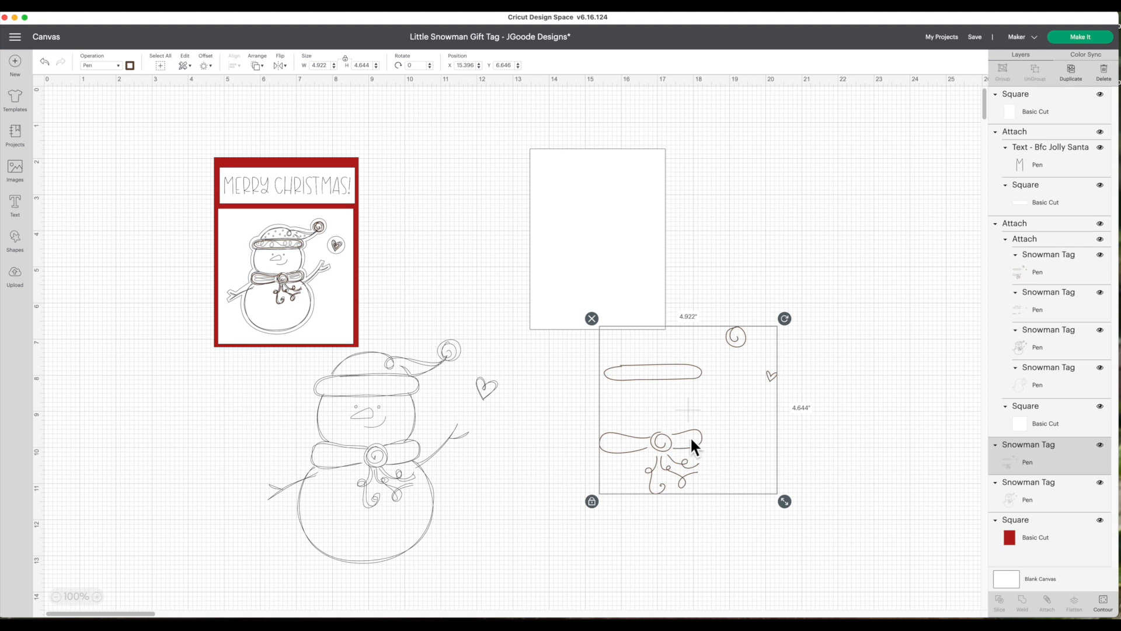
- Hide every contour of the accent layer except the curly scarf fringe, and move the fringe beyond the white rectangle
{"action": "left_click", "coordinate": [1103, 603]}
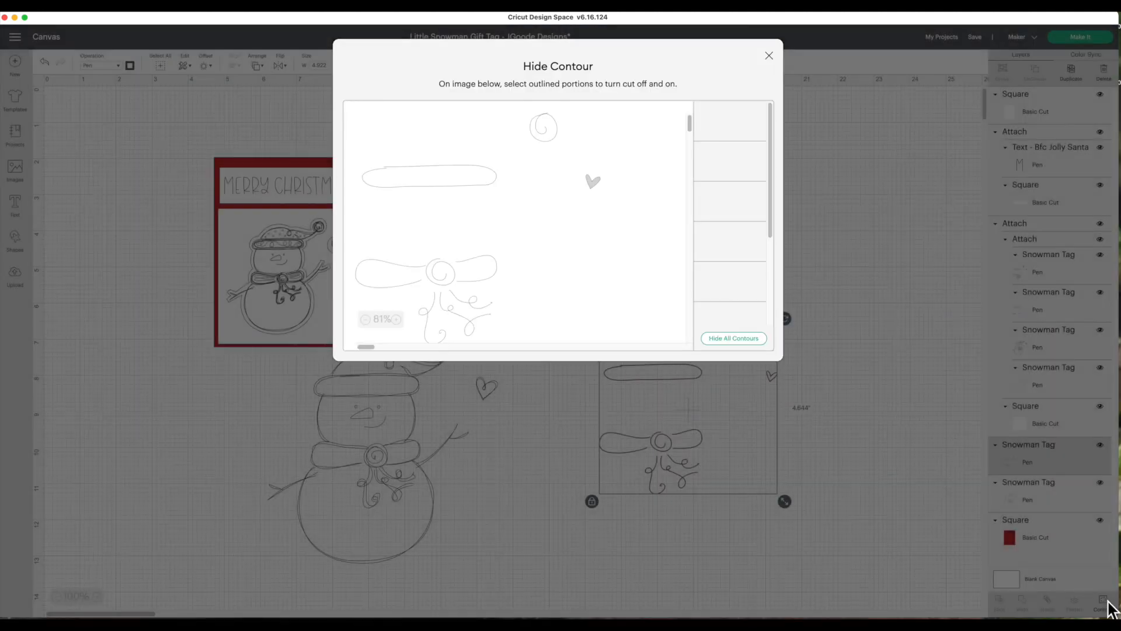
{"action": "left_click", "coordinate": [496, 187]}
{"action": "left_click", "coordinate": [543, 132]}
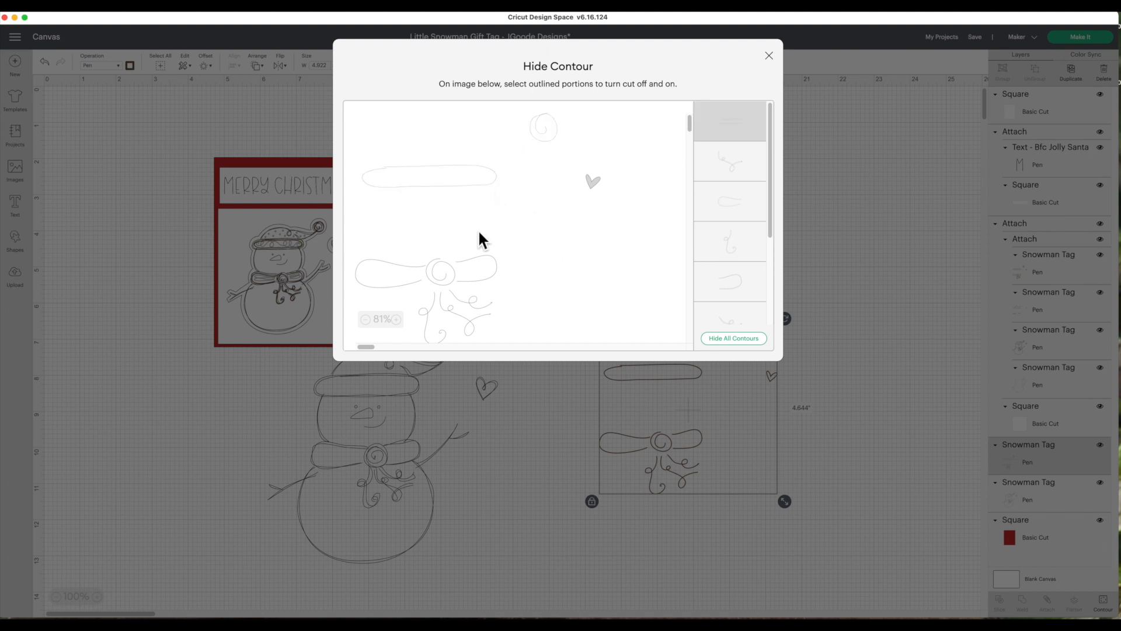
{"action": "left_click", "coordinate": [483, 289]}
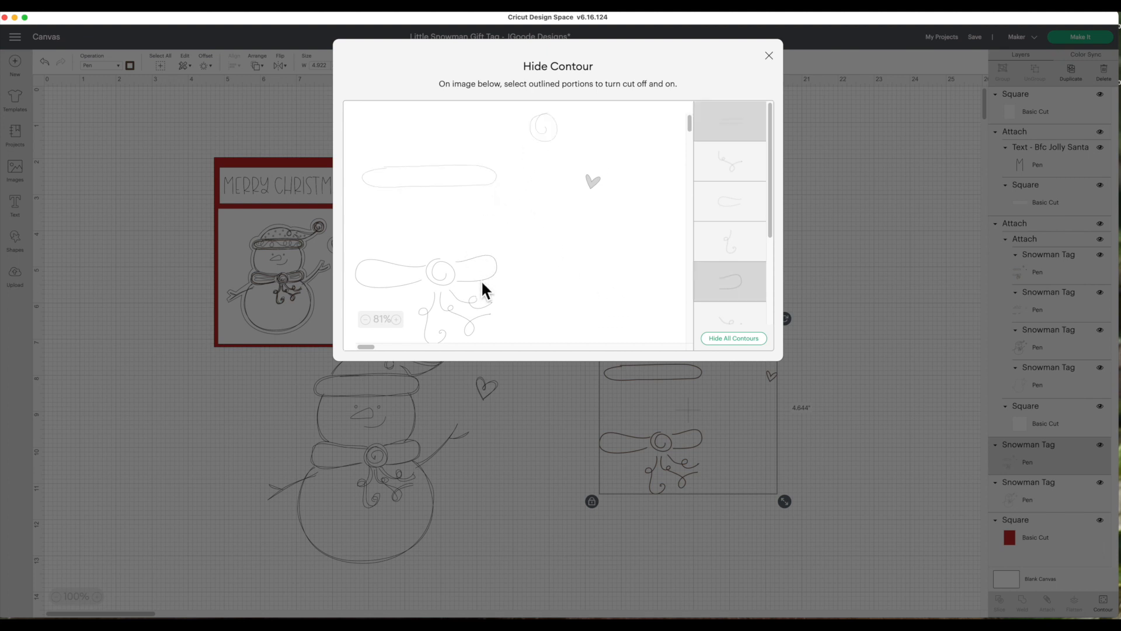
{"action": "left_click", "coordinate": [415, 291]}
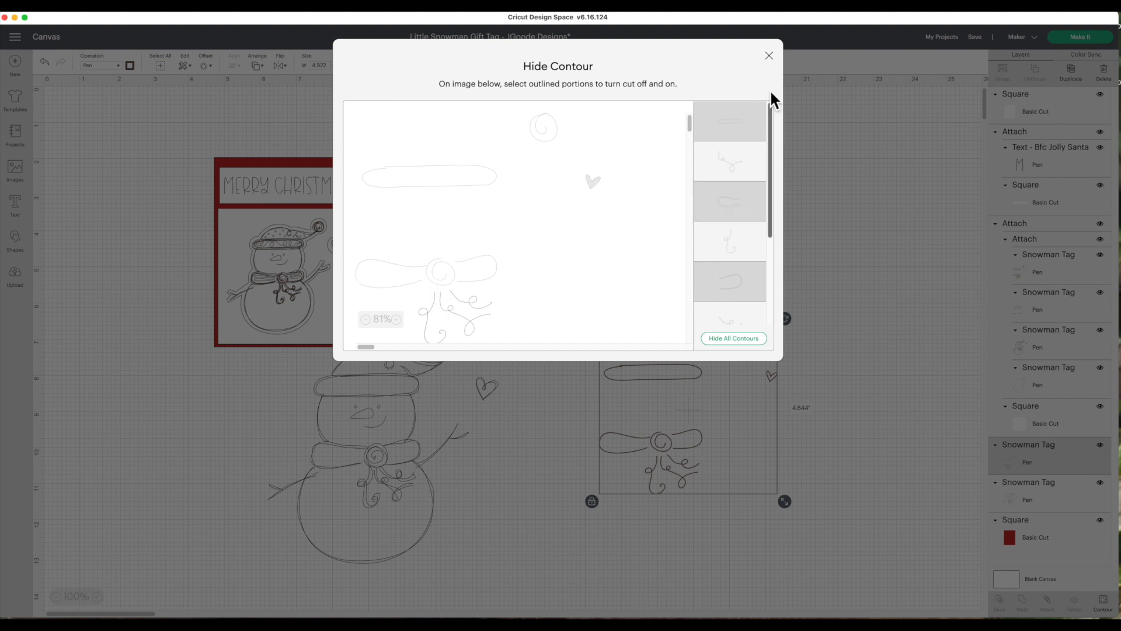
{"action": "left_click", "coordinate": [768, 56]}
{"action": "left_click_drag", "start_coordinate": [706, 446], "coordinate": [815, 272]}
- Hide every contour of the enlarged snowman layer except the heart, and move the heart near the scarf fringe
{"action": "left_click", "coordinate": [388, 445]}
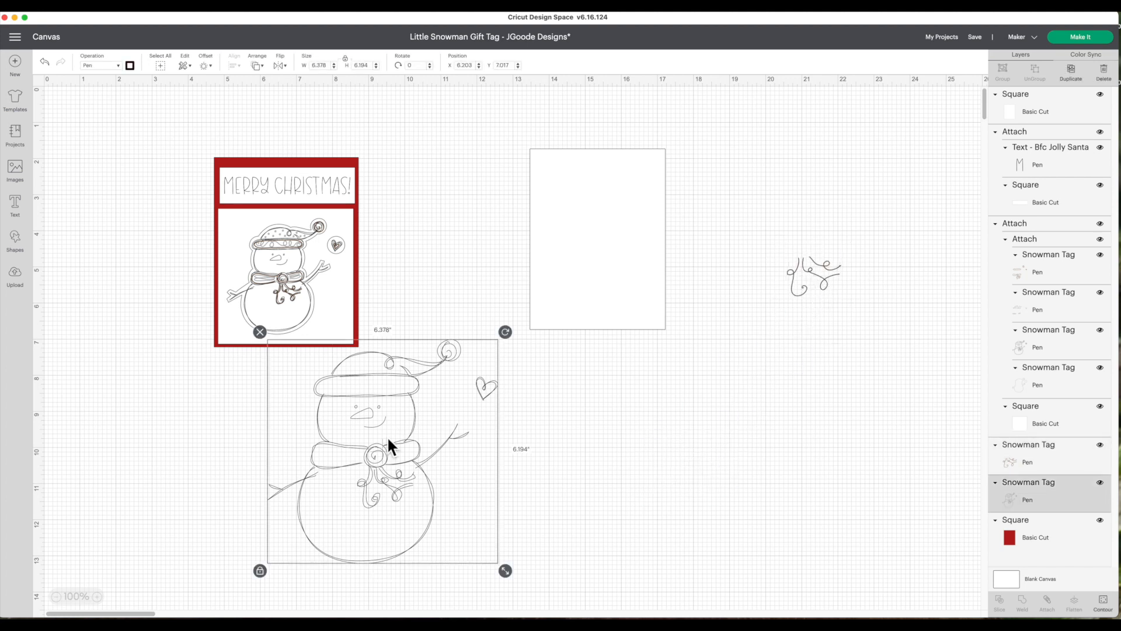
{"action": "left_click", "coordinate": [1103, 605]}
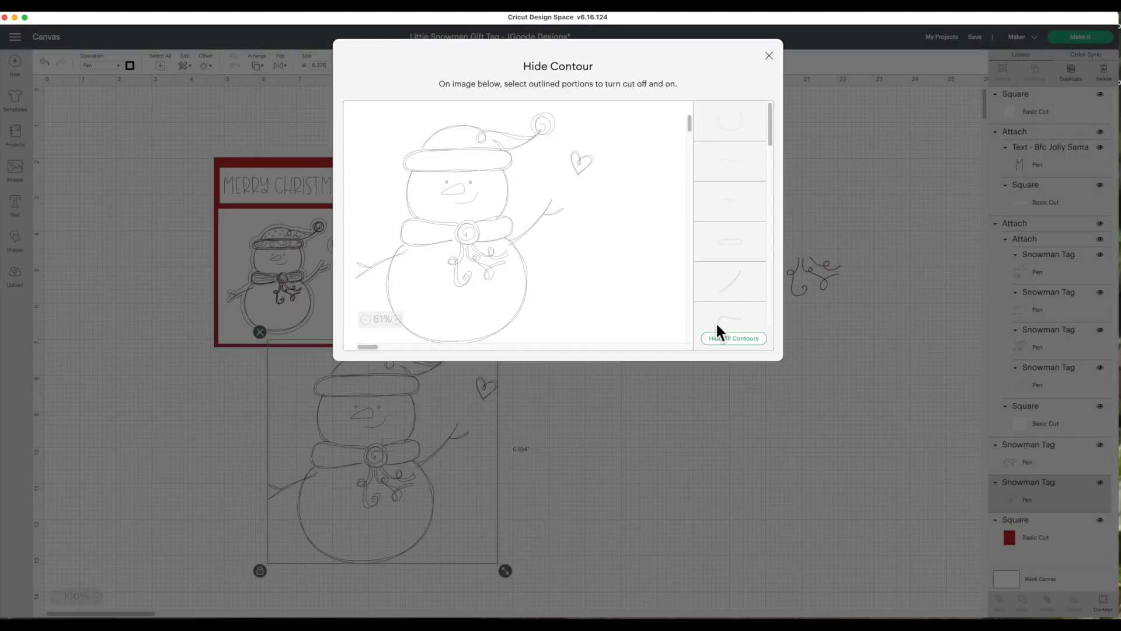
{"action": "left_click", "coordinate": [731, 342]}
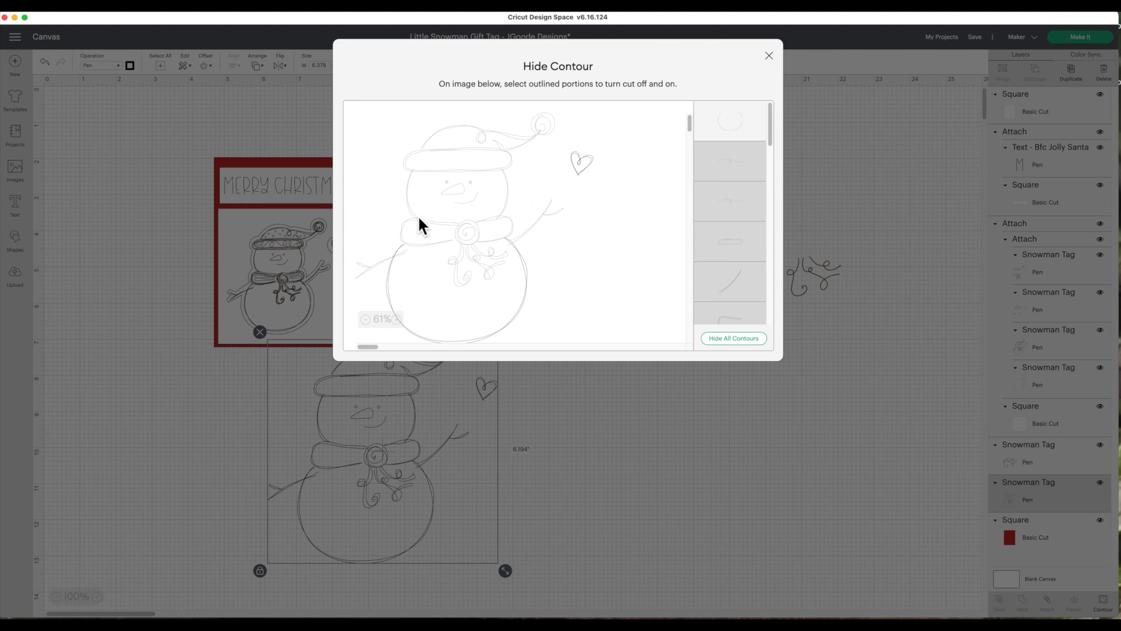
{"action": "left_click", "coordinate": [529, 275]}
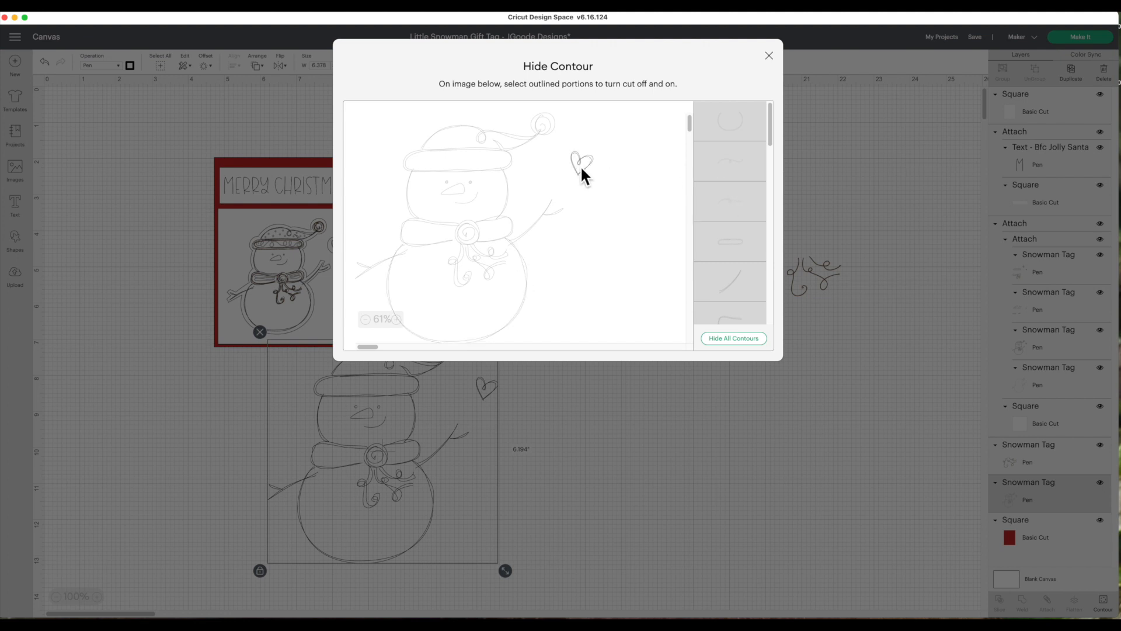
{"action": "left_click", "coordinate": [767, 57]}
{"action": "left_click", "coordinate": [679, 374]}
{"action": "left_click_drag", "start_coordinate": [492, 390], "coordinate": [739, 381]}
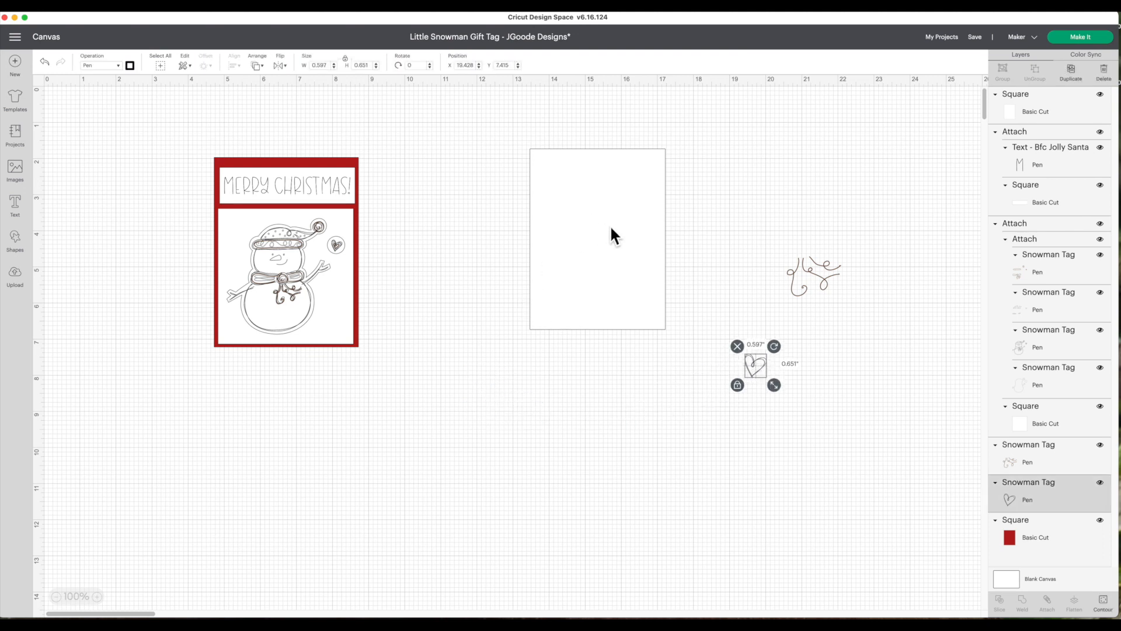
- Add the two-line text "Sending snow many / wishes your way!" and move it to the empty area below the card pieces
{"action": "left_click", "coordinate": [16, 205]}
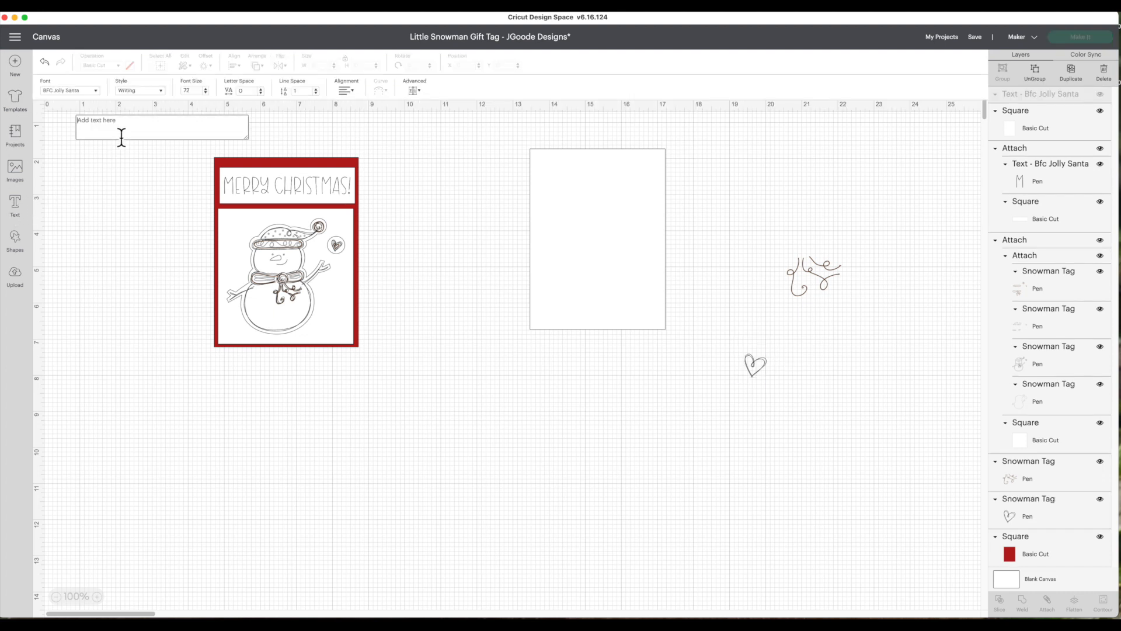
{"action": "type", "text": "Se"}
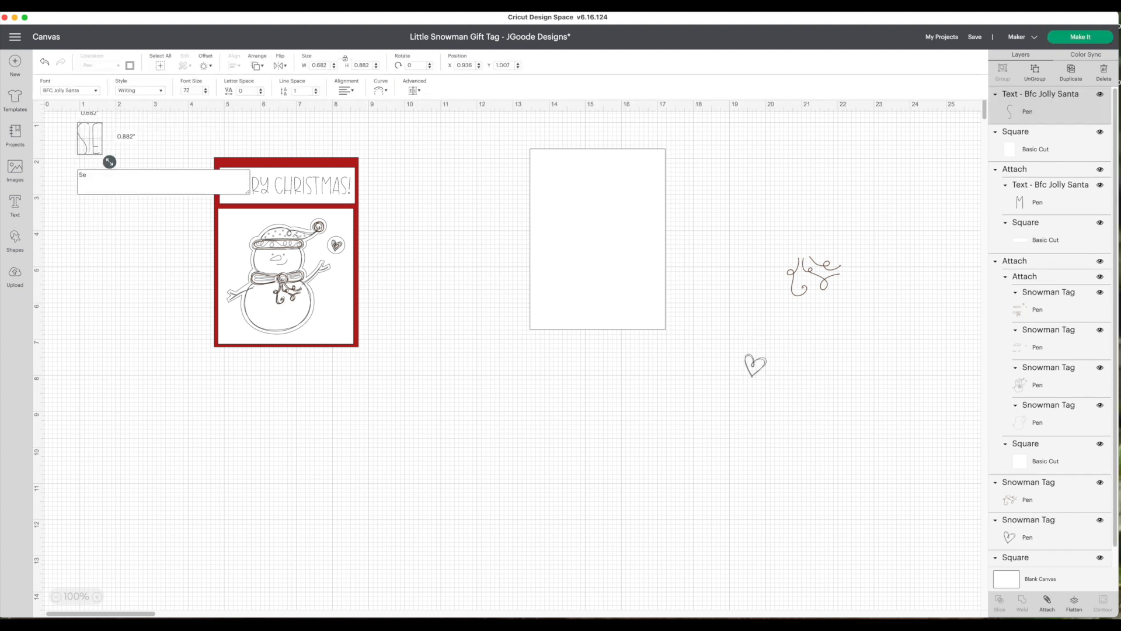
{"action": "type", "text": "nding s"}
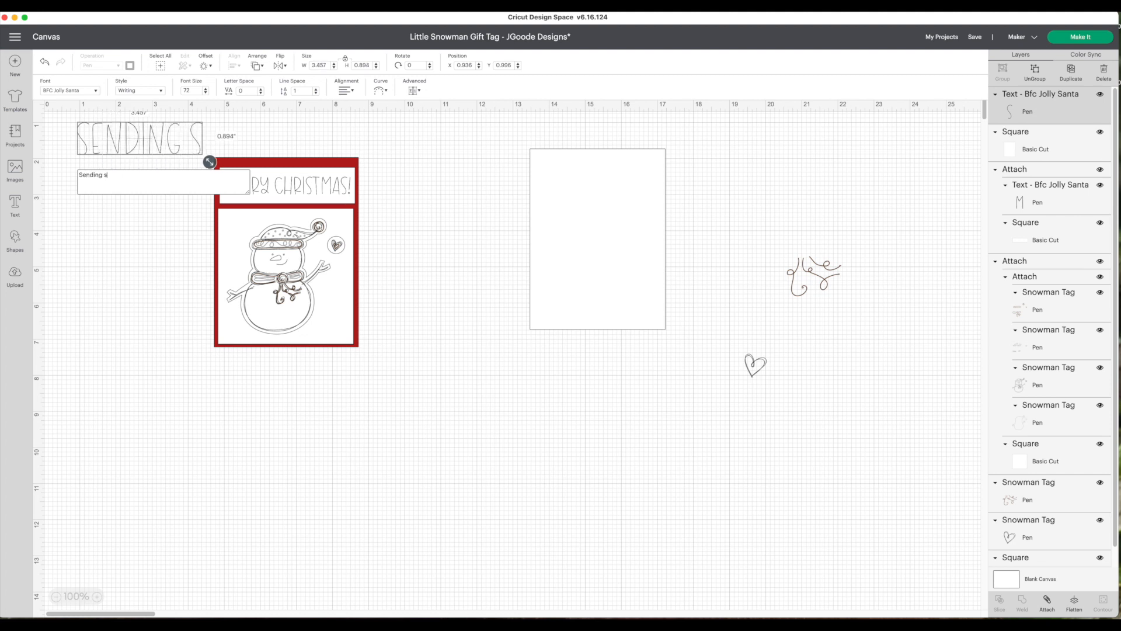
{"action": "type", "text": "now manyh"}
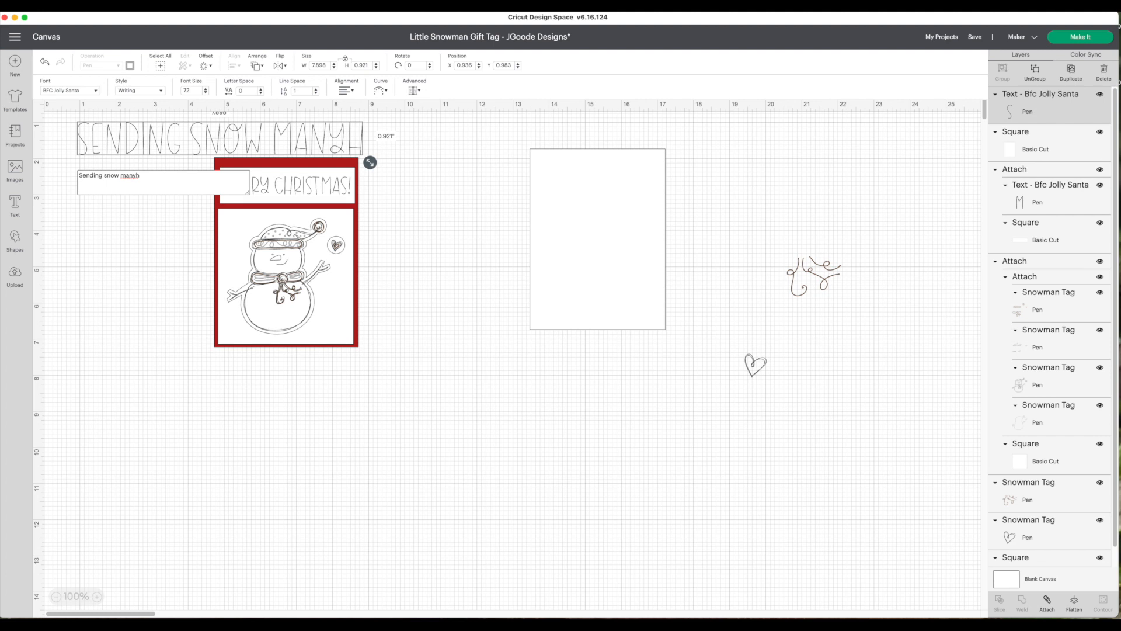
{"action": "type", "text": "\\"}
{"action": "key", "text": "BackSpace"}
{"action": "key", "text": "BackSpace"}
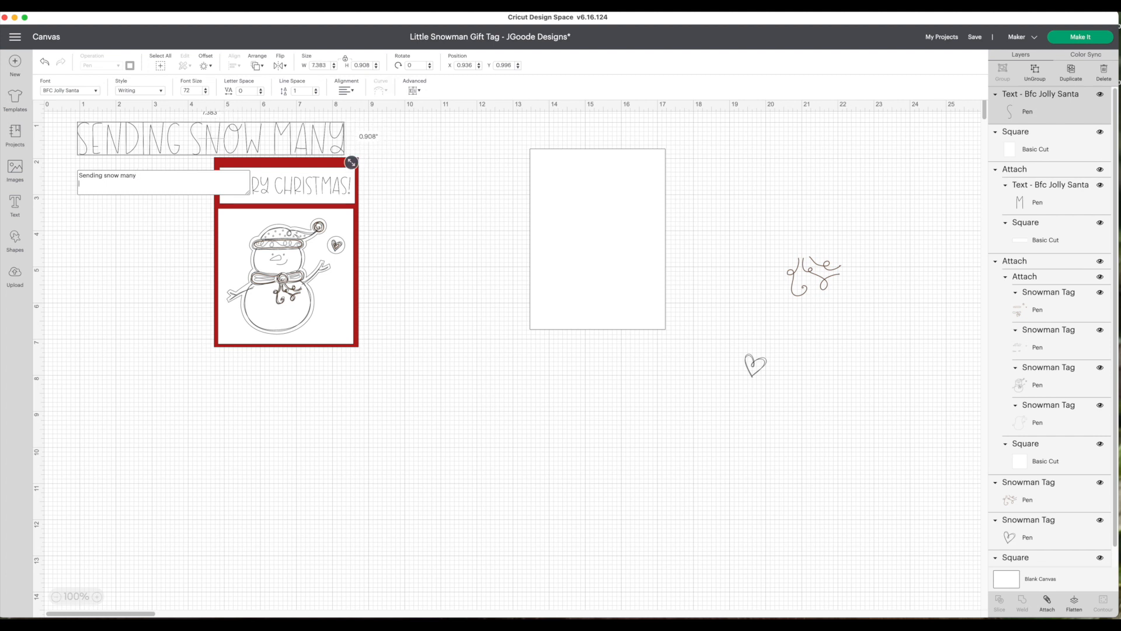
{"action": "key", "text": "Return"}
{"action": "type", "text": "wishes your way!"}
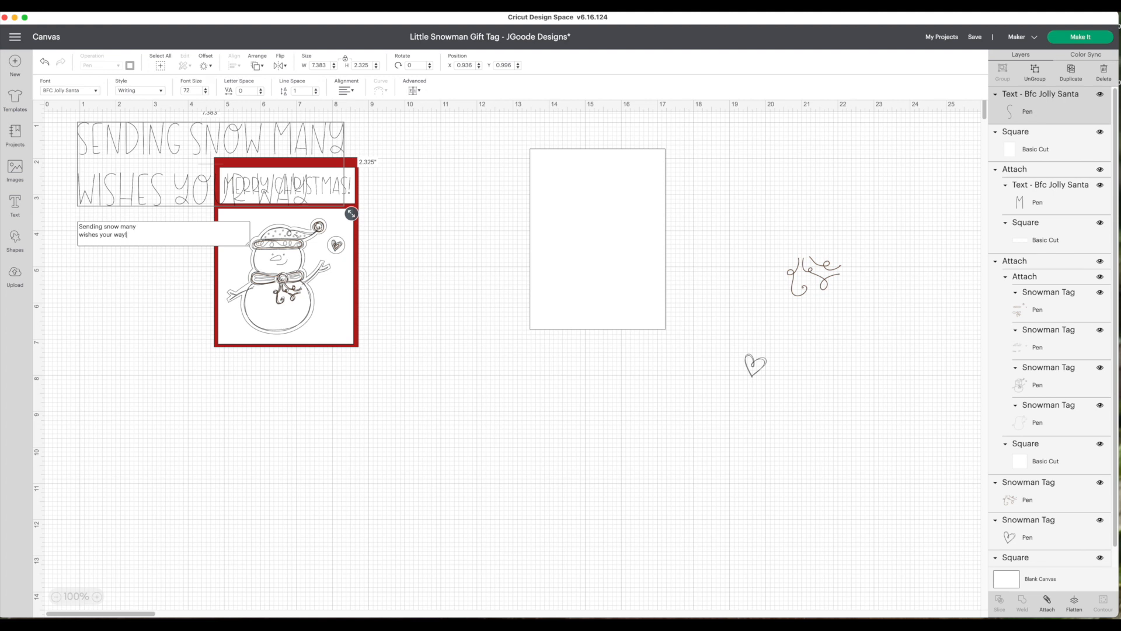
{"action": "left_click", "coordinate": [132, 285]}
{"action": "left_click_drag", "start_coordinate": [170, 190], "coordinate": [433, 447]}
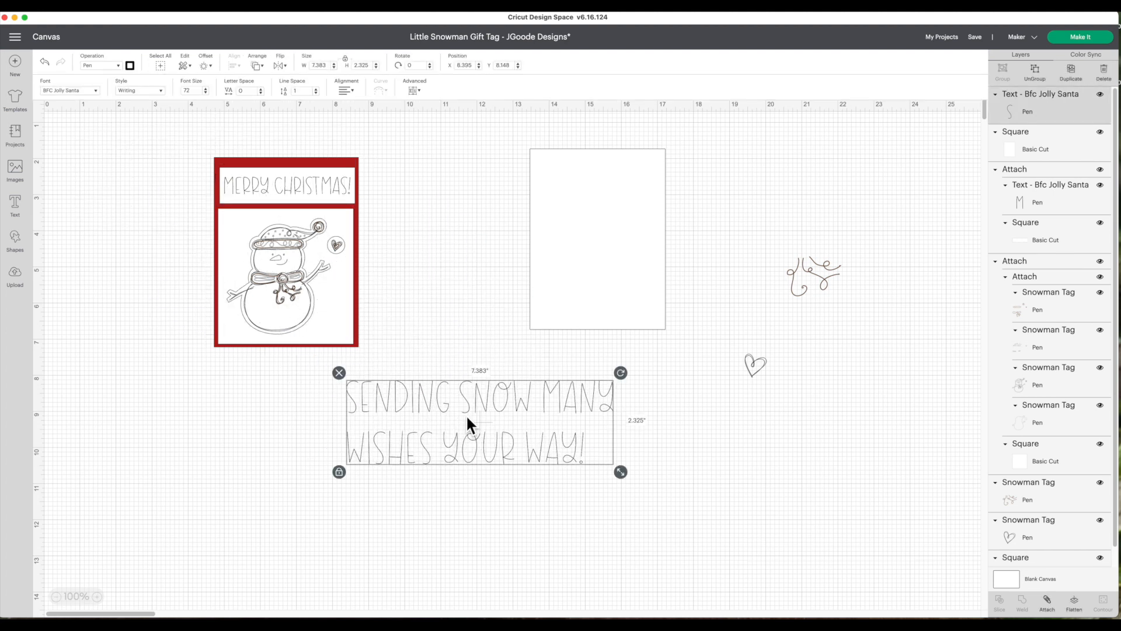
- Center-align the two text lines, shrink the text to fit within the white rectangle and place it there
{"action": "left_click", "coordinate": [350, 91]}
{"action": "left_click", "coordinate": [369, 119]}
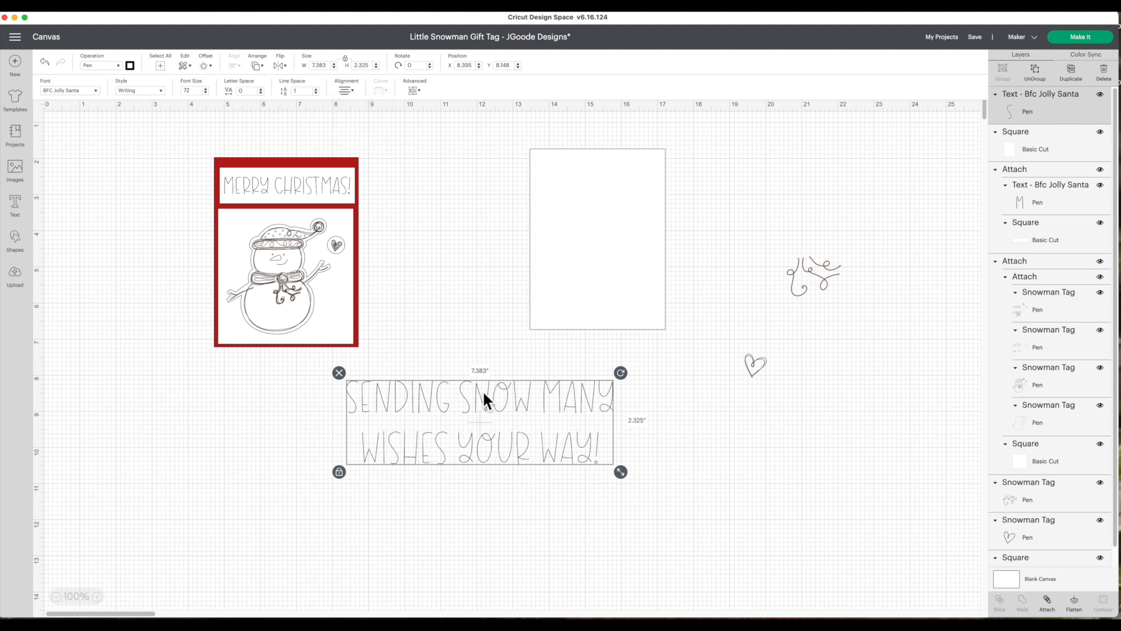
{"action": "left_click_drag", "start_coordinate": [614, 471], "coordinate": [646, 262]}
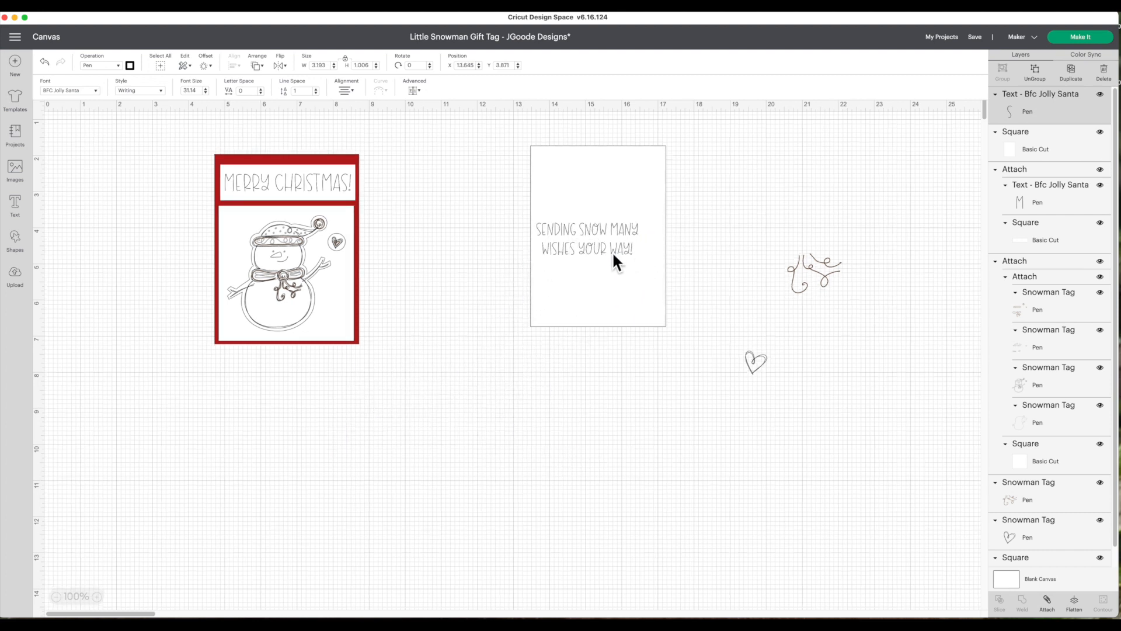
{"action": "left_click", "coordinate": [578, 370]}
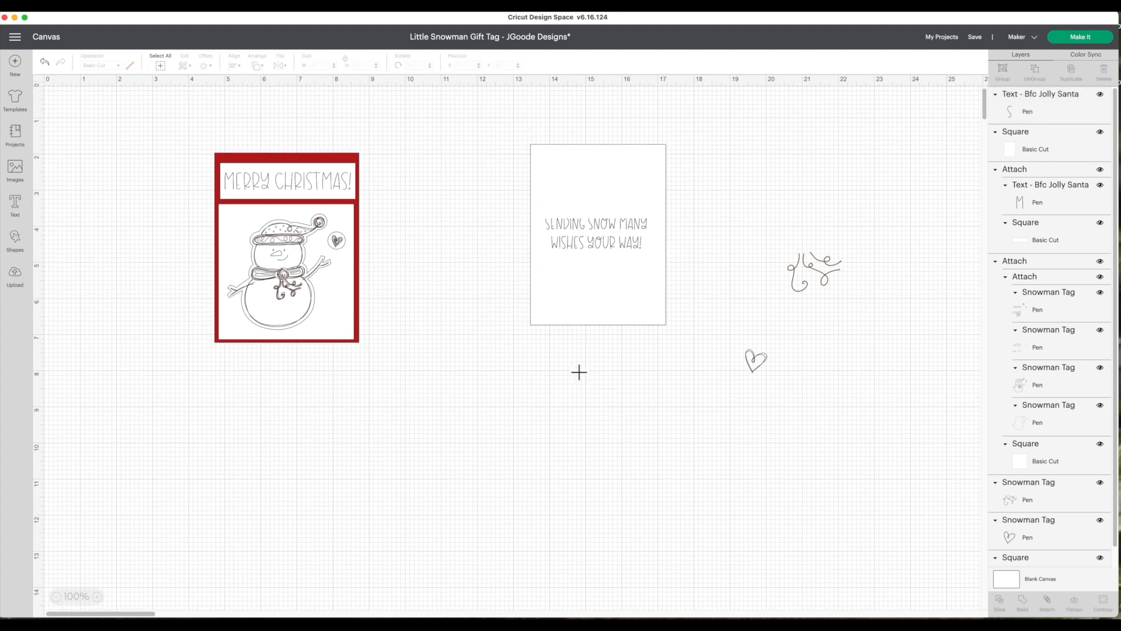
- Center the greeting text horizontally and vertically on the white rectangle
{"action": "left_click_drag", "start_coordinate": [492, 117], "coordinate": [706, 384]}
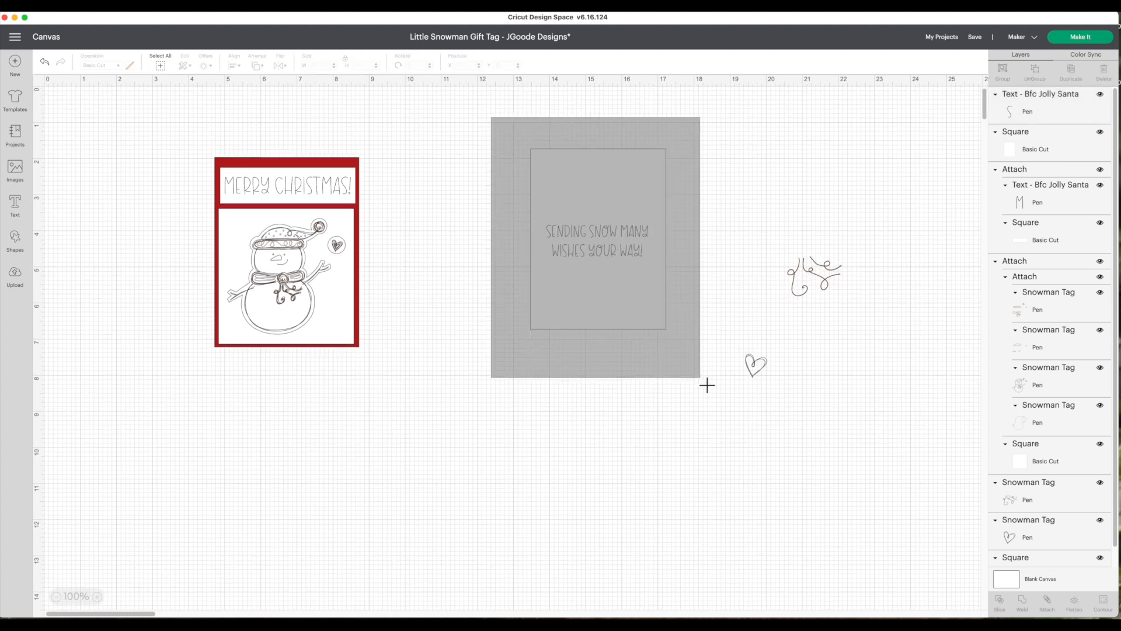
{"action": "left_click", "coordinate": [234, 66]}
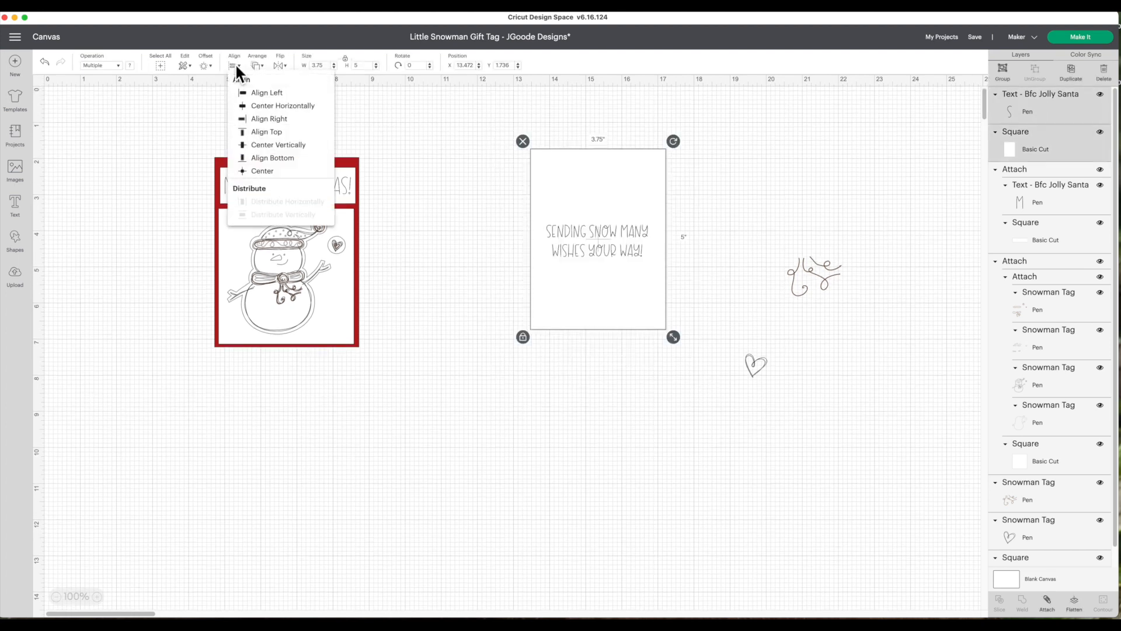
{"action": "left_click", "coordinate": [263, 172]}
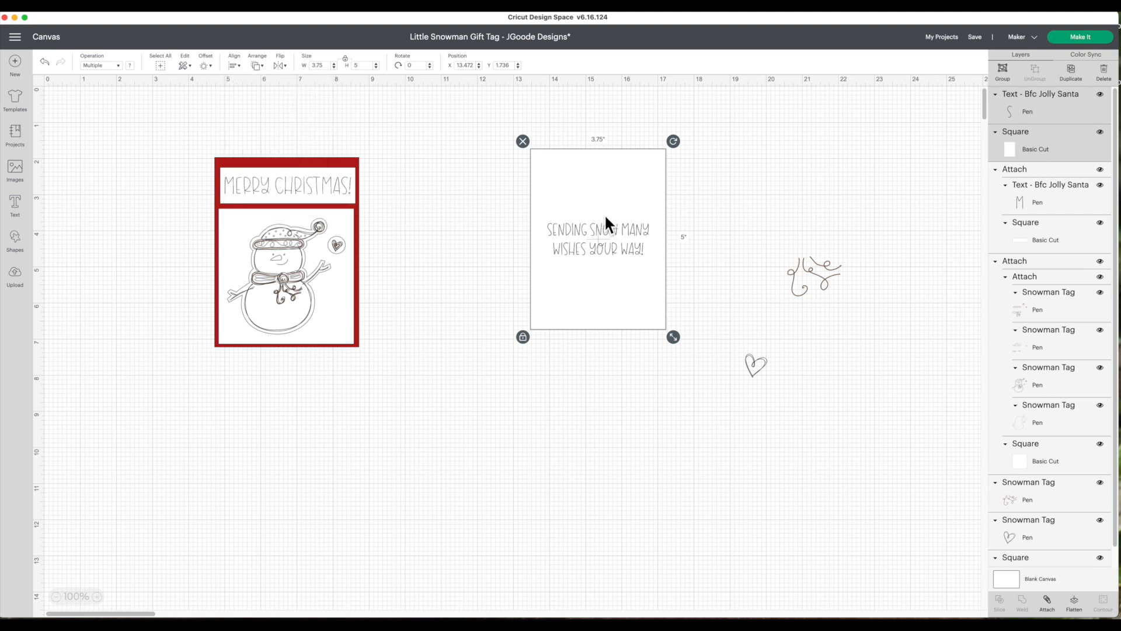
{"action": "left_click", "coordinate": [716, 268]}
- Bring the heart to the front and place it in the white rectangle's lower right corner
{"action": "left_click_drag", "start_coordinate": [756, 371], "coordinate": [707, 338]}
{"action": "left_click_drag", "start_coordinate": [663, 314], "coordinate": [680, 315]}
{"action": "right_click", "coordinate": [680, 314]}
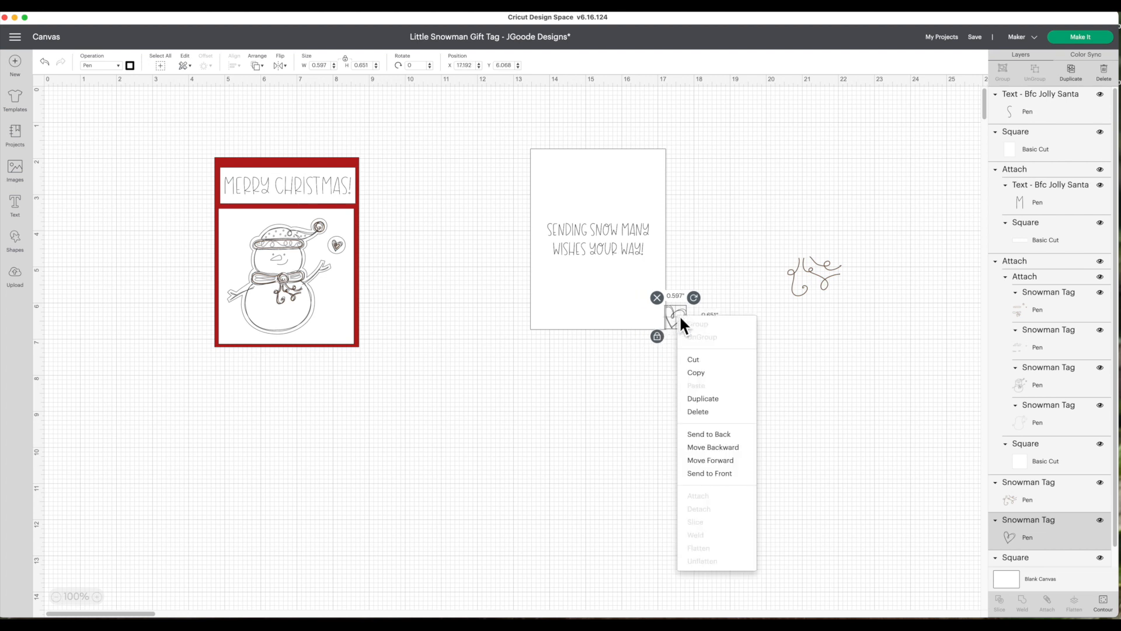
{"action": "left_click", "coordinate": [708, 473]}
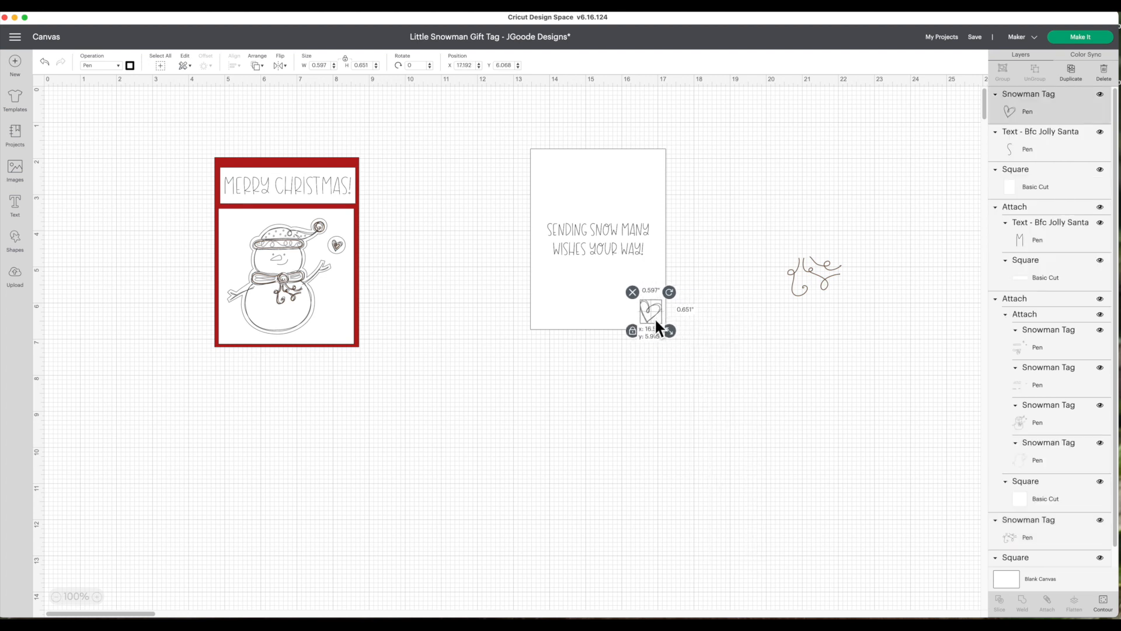
- Bring the curly fringe to the front and place it overlapping the white rectangle's upper left corner
{"action": "left_click", "coordinate": [825, 279]}
{"action": "left_click_drag", "start_coordinate": [850, 306], "coordinate": [520, 169]}
{"action": "right_click", "coordinate": [521, 170]}
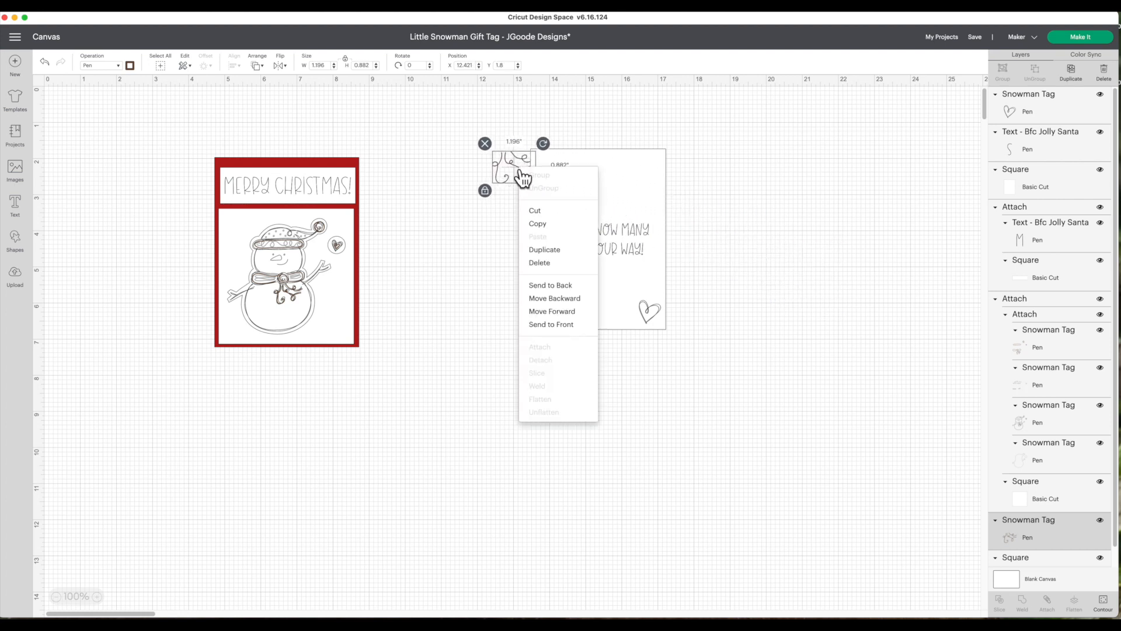
{"action": "left_click", "coordinate": [561, 324]}
{"action": "left_click_drag", "start_coordinate": [522, 170], "coordinate": [551, 166]}
{"action": "left_click", "coordinate": [716, 253]}
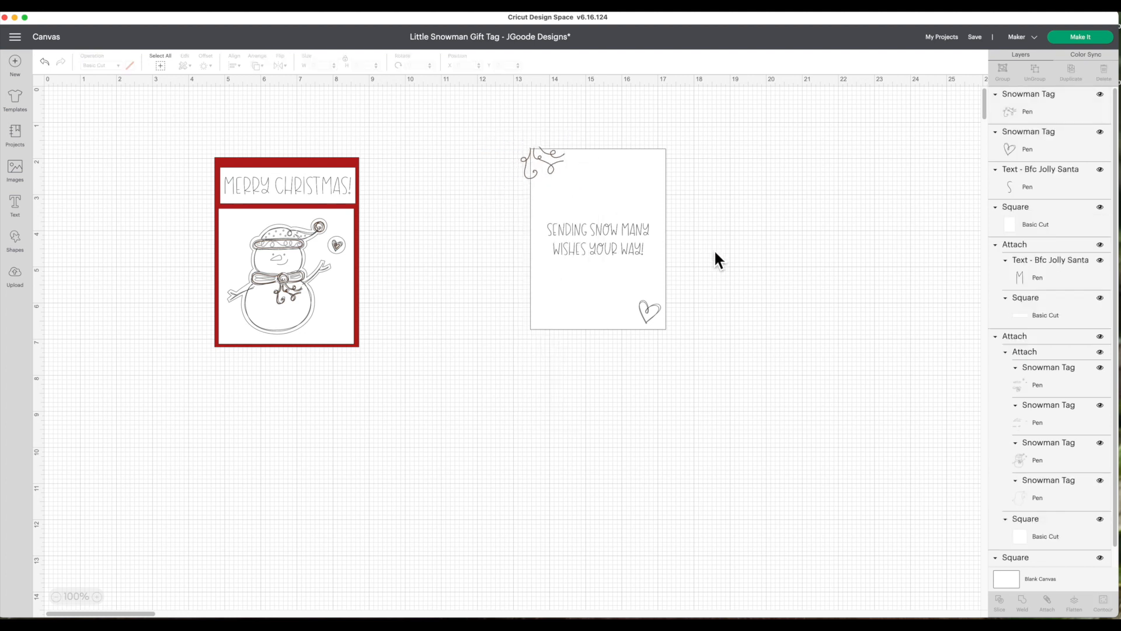
- Attach the fringe, heart and greeting text to the white rectangle, and move the finished insert farther from the card front
{"action": "left_click_drag", "start_coordinate": [498, 131], "coordinate": [705, 362]}
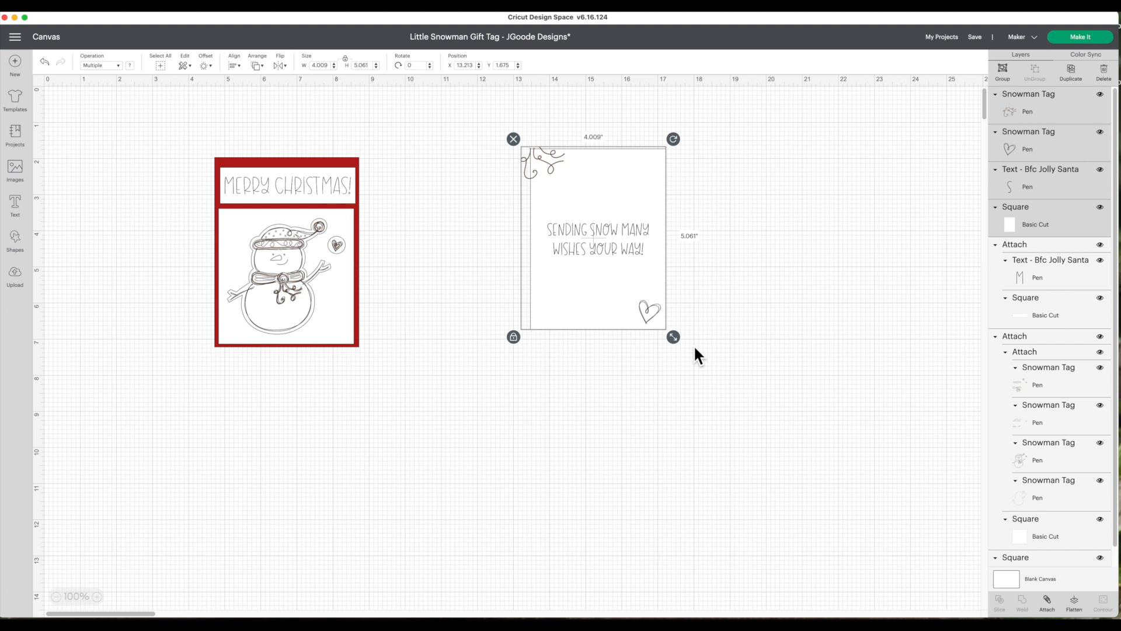
{"action": "right_click", "coordinate": [633, 254]}
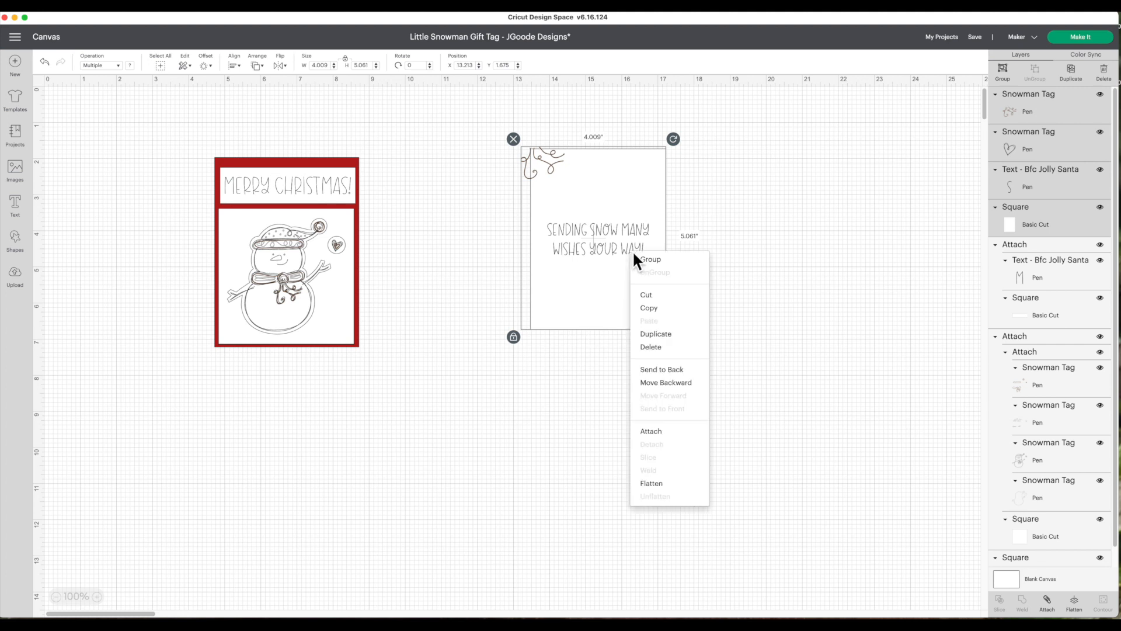
{"action": "left_click", "coordinate": [664, 432]}
{"action": "left_click", "coordinate": [791, 345]}
{"action": "left_click_drag", "start_coordinate": [556, 278], "coordinate": [598, 279]}
- Move the snowman panel and the Merry Christmas strip off the red rectangle, and delete the red rectangle
{"action": "left_click_drag", "start_coordinate": [321, 221], "coordinate": [324, 261]}
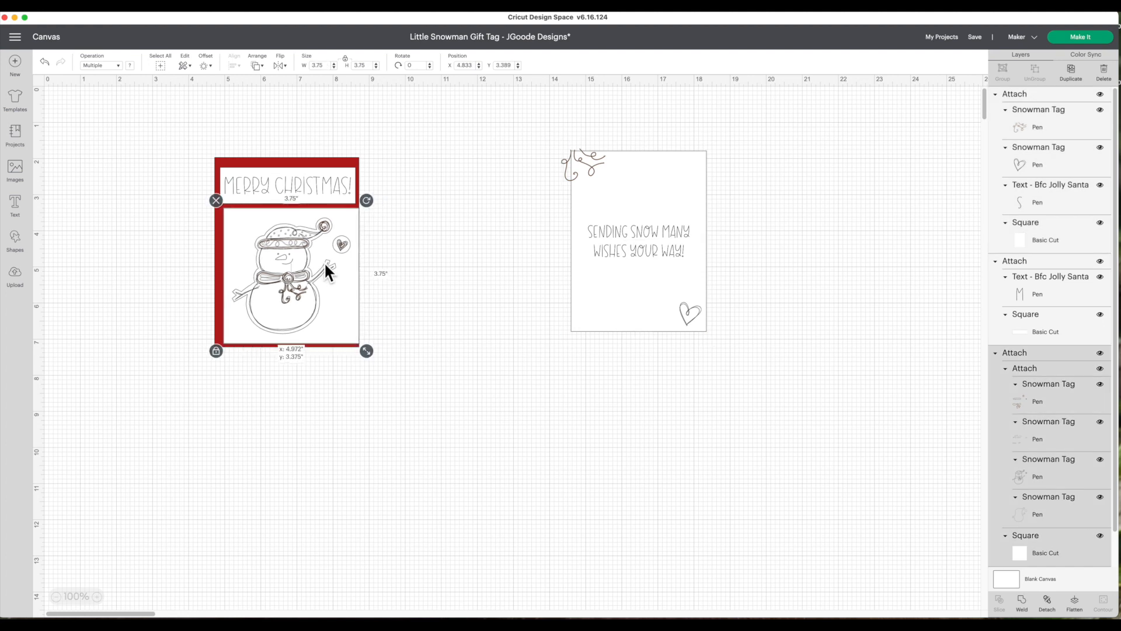
{"action": "left_click_drag", "start_coordinate": [330, 271], "coordinate": [466, 260]}
{"action": "left_click_drag", "start_coordinate": [344, 185], "coordinate": [464, 188]}
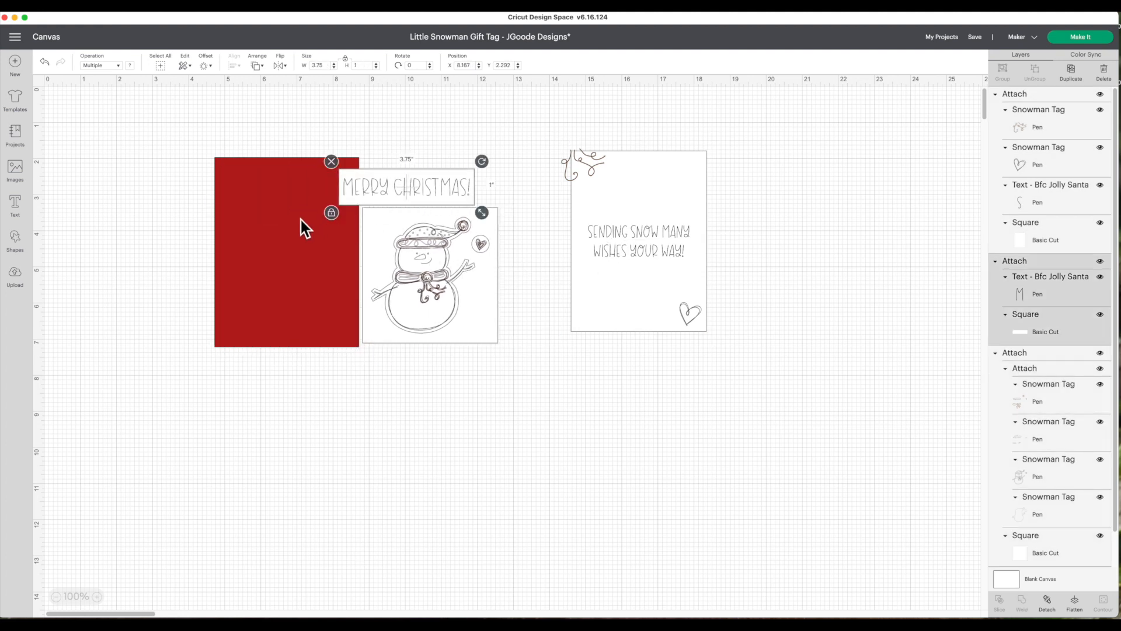
{"action": "left_click_drag", "start_coordinate": [300, 219], "coordinate": [267, 233]}
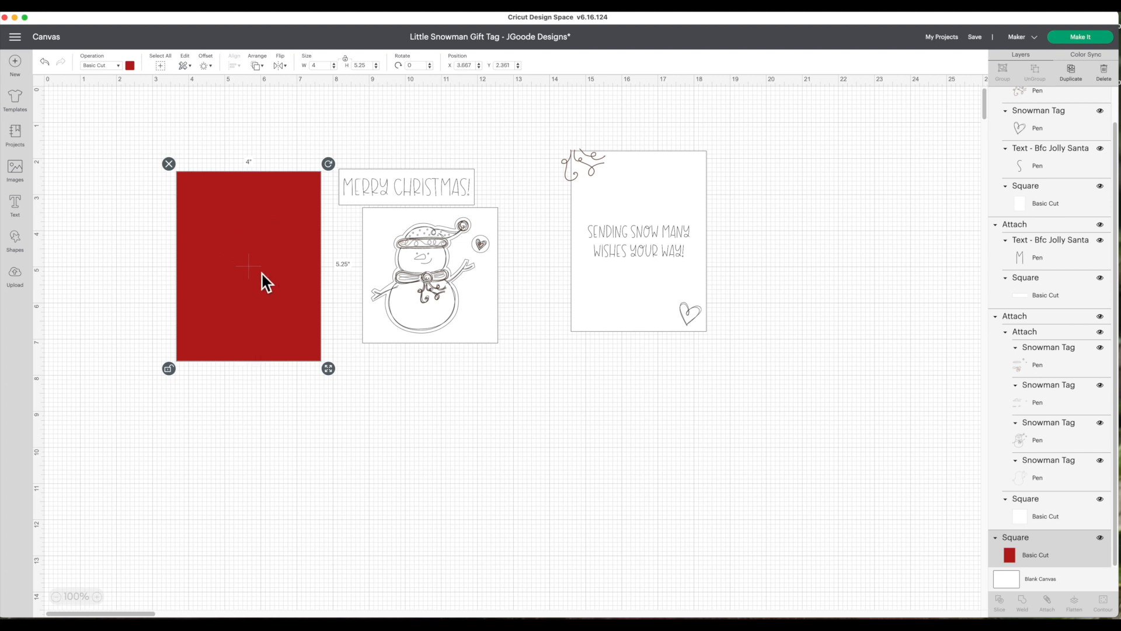
{"action": "left_click", "coordinate": [171, 166]}
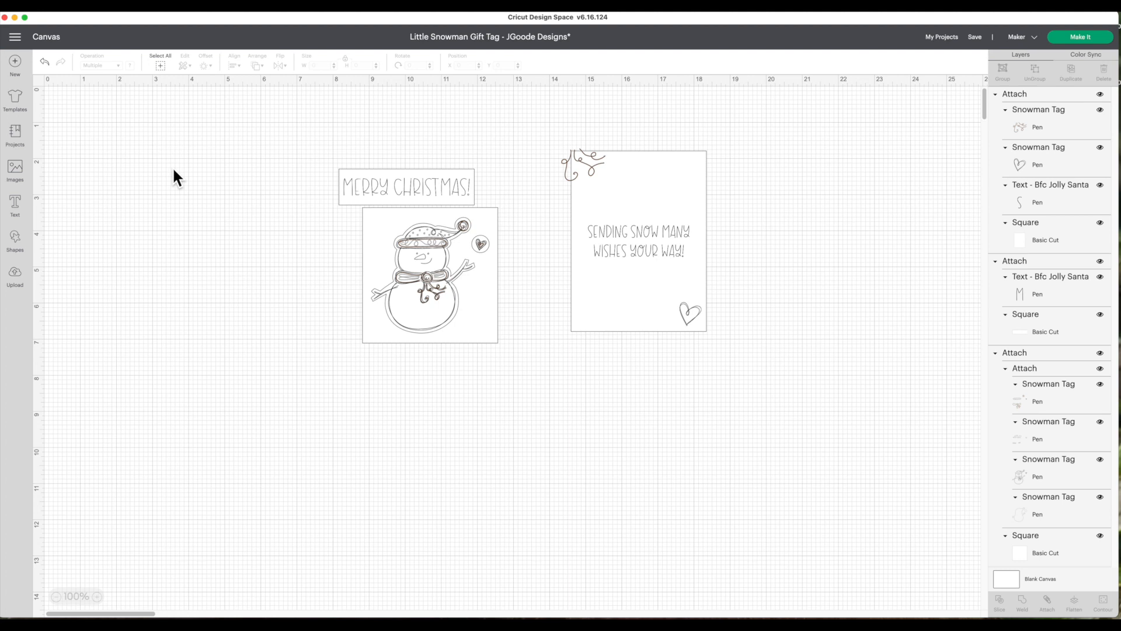
- Send the project to the mat preview and space the insert, snowman panel and Merry Christmas strip apart on the mat
{"action": "left_click", "coordinate": [1091, 38]}
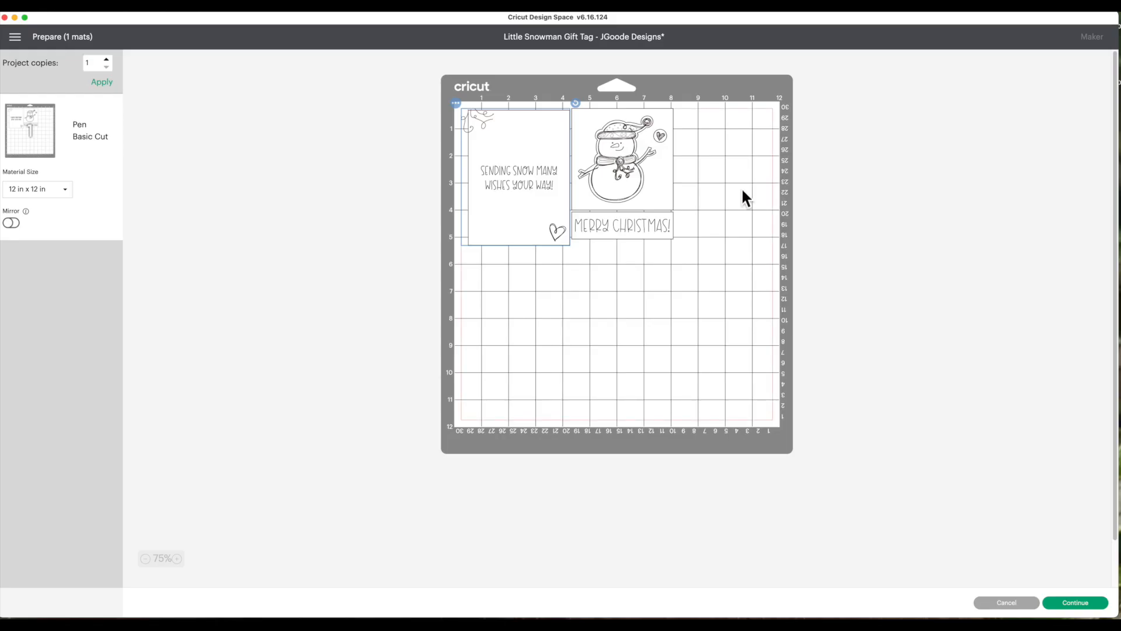
{"action": "left_click", "coordinate": [630, 231]}
{"action": "left_click_drag", "start_coordinate": [632, 234], "coordinate": [638, 240]}
{"action": "left_click_drag", "start_coordinate": [621, 189], "coordinate": [639, 188]}
{"action": "left_click_drag", "start_coordinate": [555, 186], "coordinate": [560, 198]}
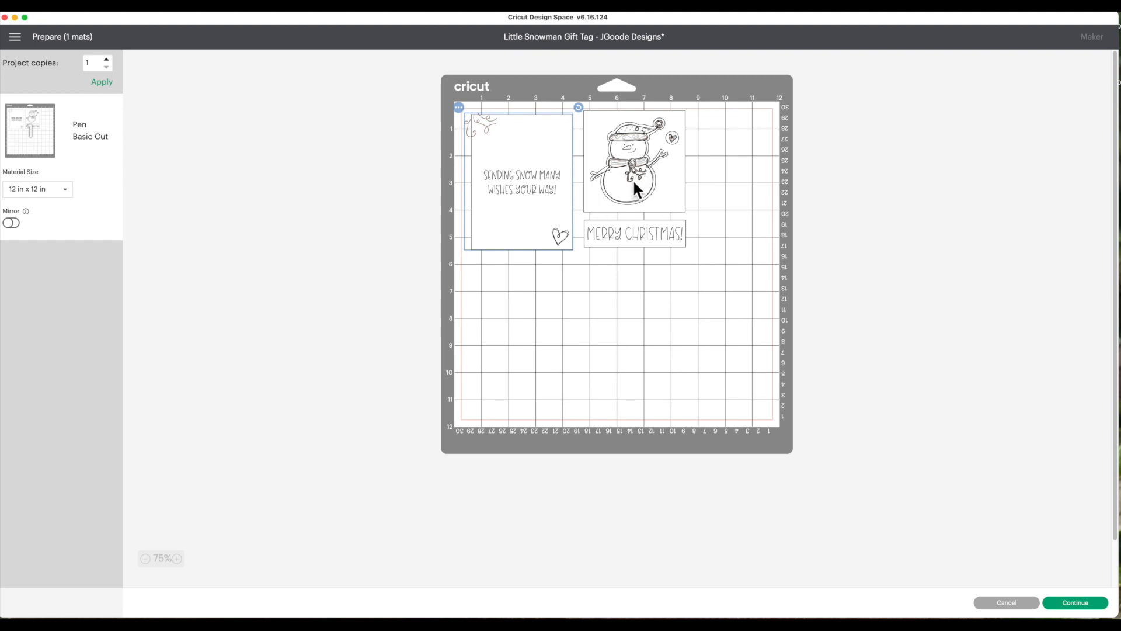